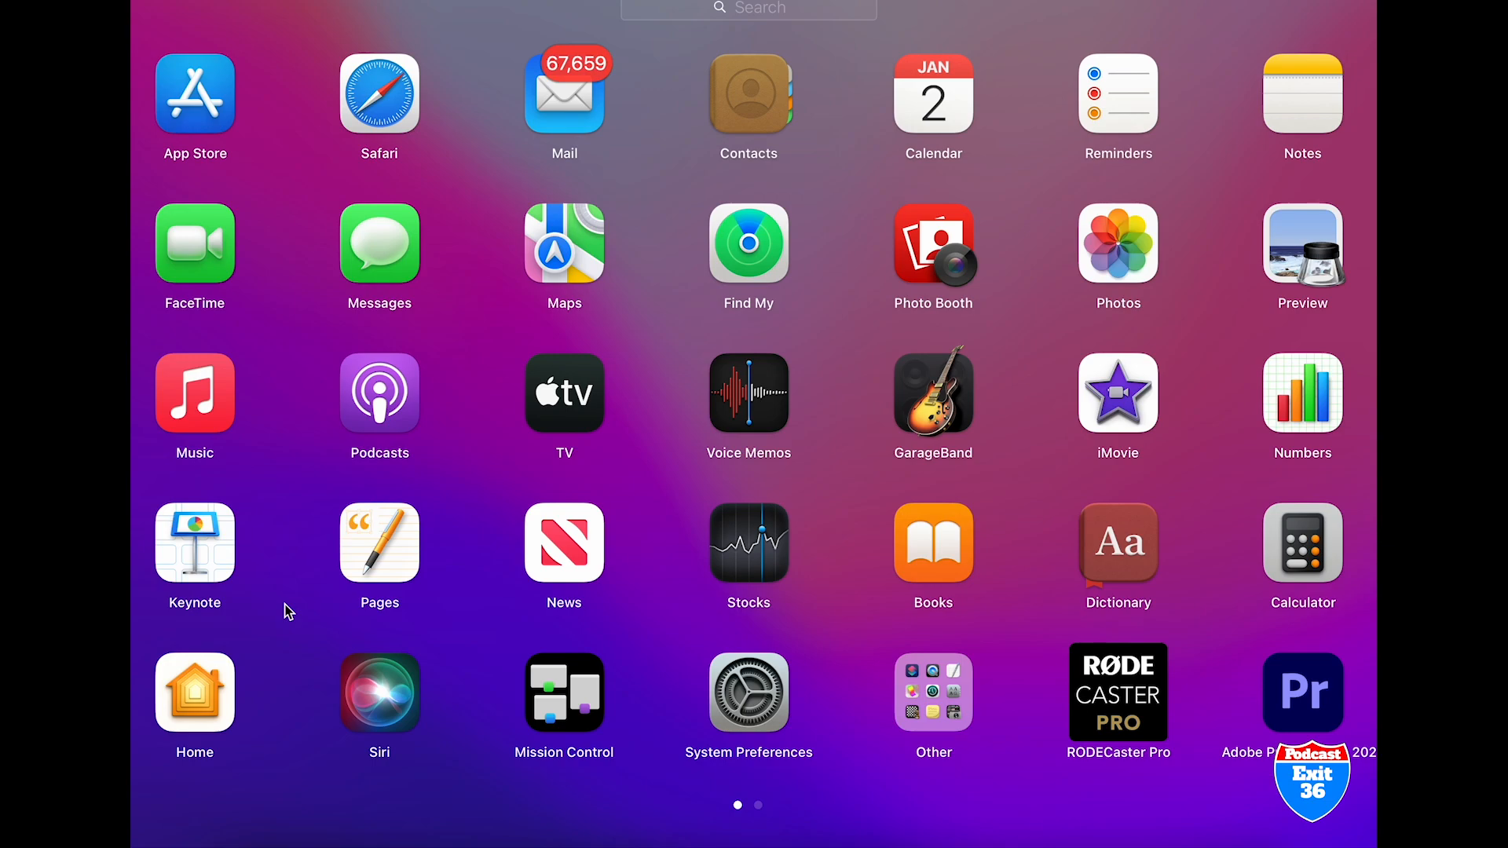
Open Pages and create a new document from the Invoice template in the Miscellaneous category
{"action": "left_click", "coordinate": [398, 548]}
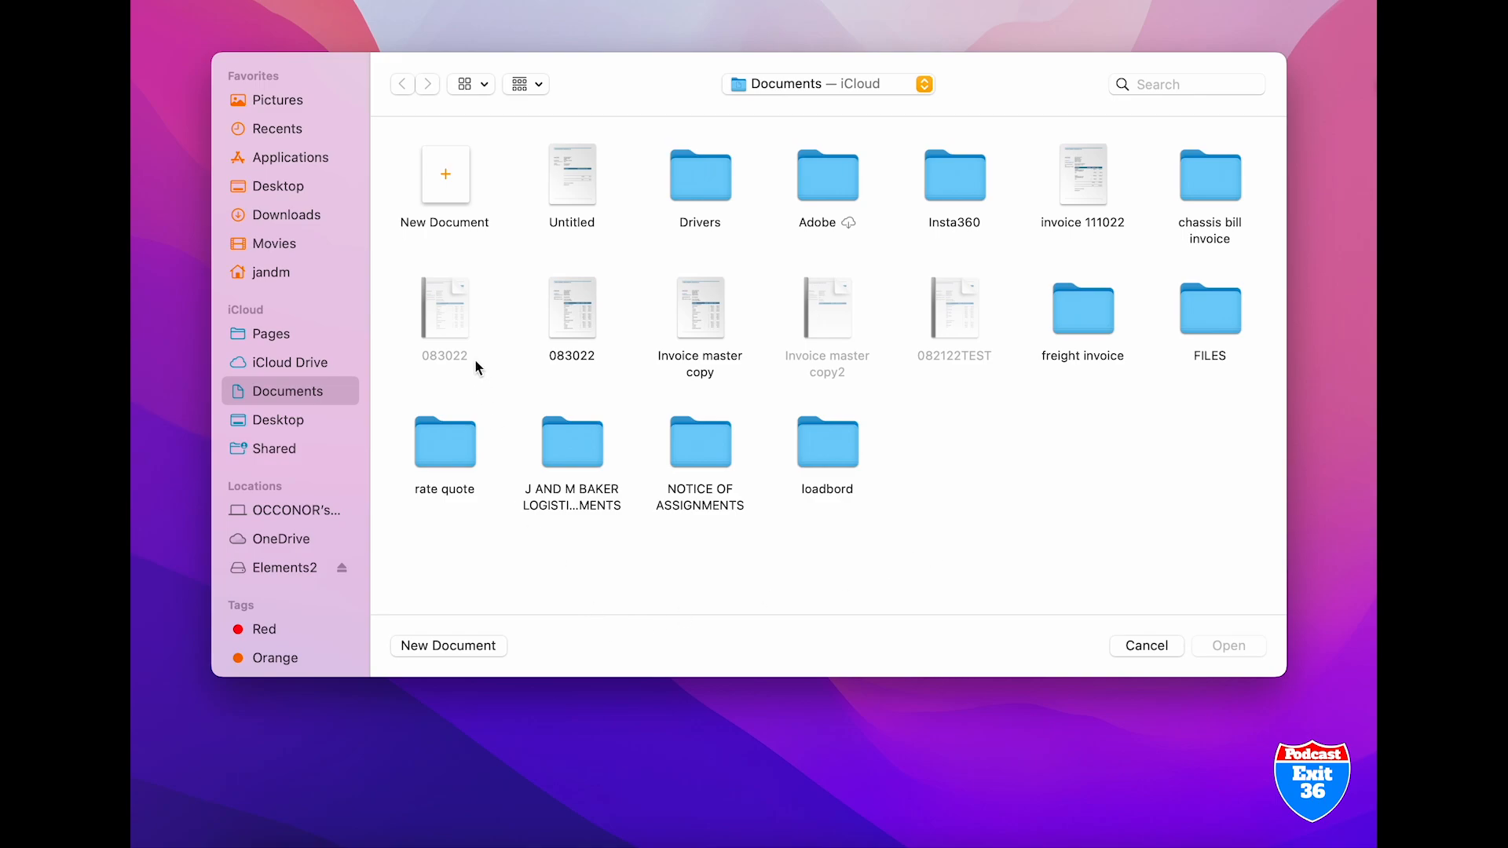
{"action": "double_click", "coordinate": [460, 181]}
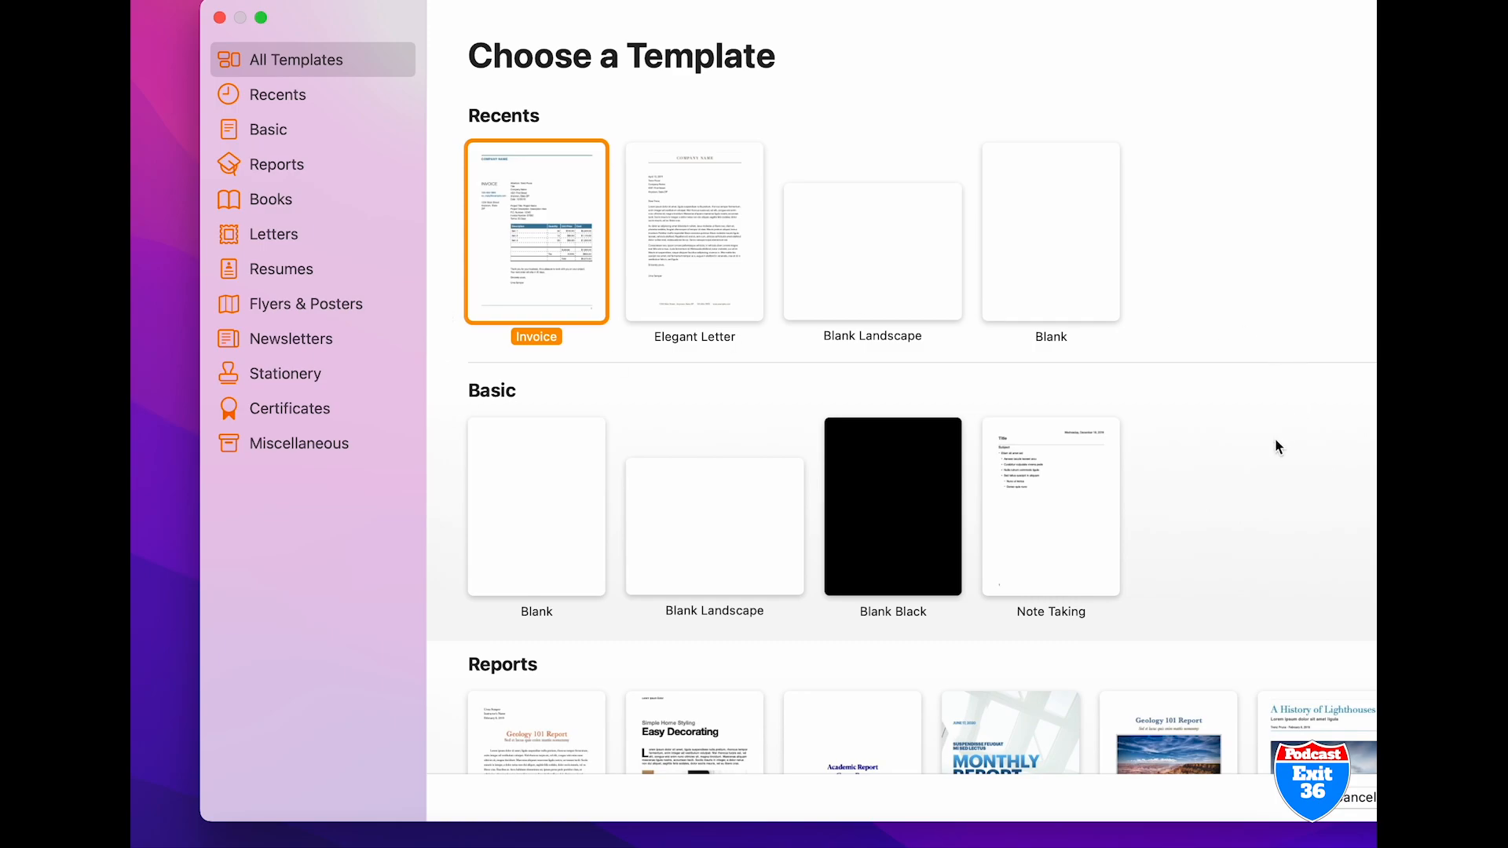
{"action": "key", "text": "Down"}
{"action": "key", "text": "Down"}
{"action": "key", "text": "Down"}
{"action": "key", "text": "Down"}
{"action": "key", "text": "Down"}
{"action": "key", "text": "Down"}
{"action": "key", "text": "Down"}
{"action": "key", "text": "Down"}
{"action": "key", "text": "Down"}
{"action": "key", "text": "Down"}
{"action": "key", "text": "Down"}
{"action": "key", "text": "Down"}
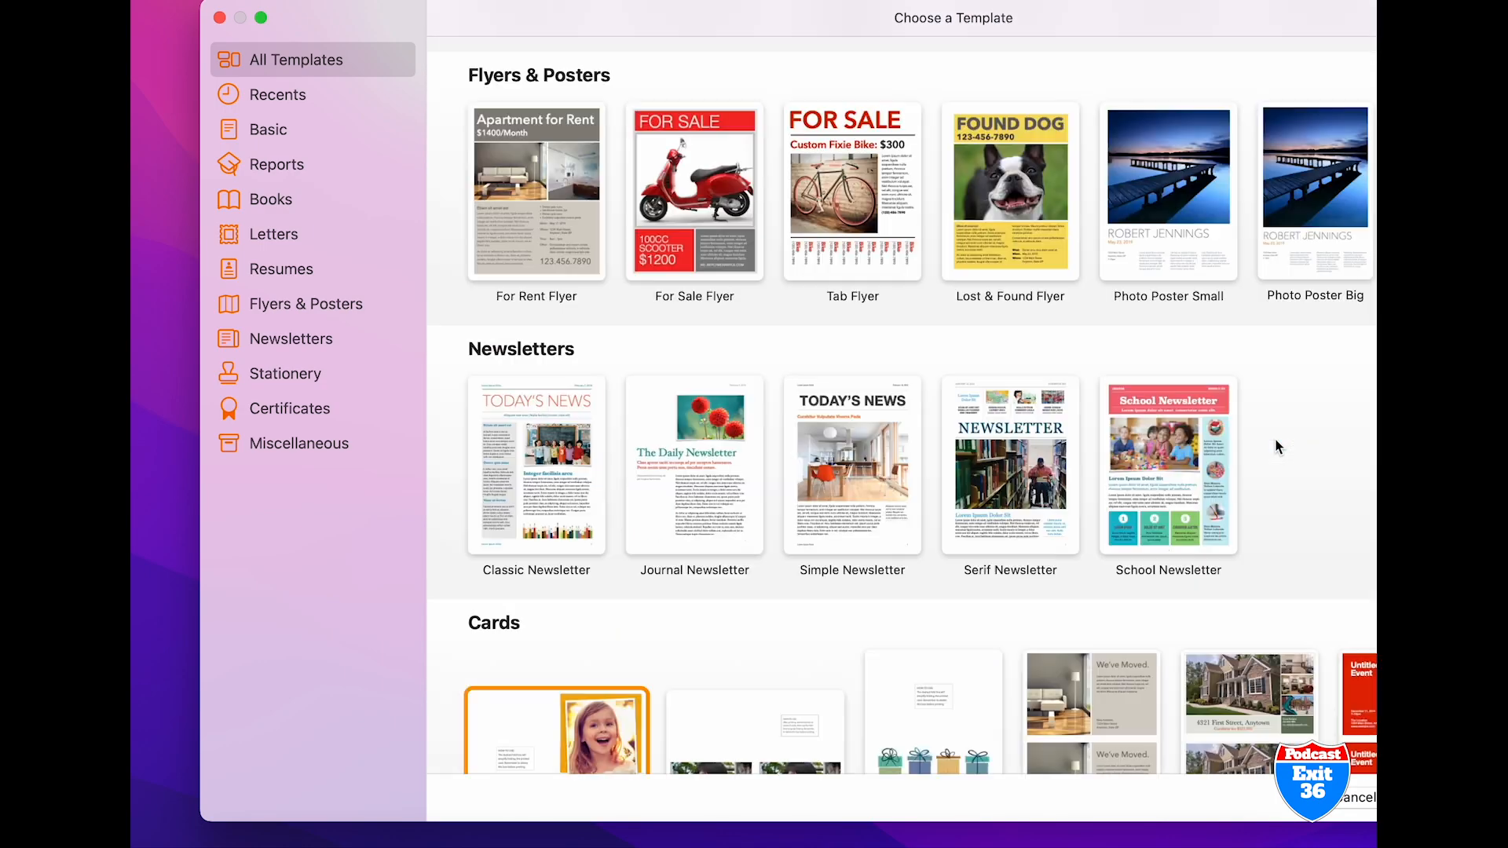
{"action": "key", "text": "Down"}
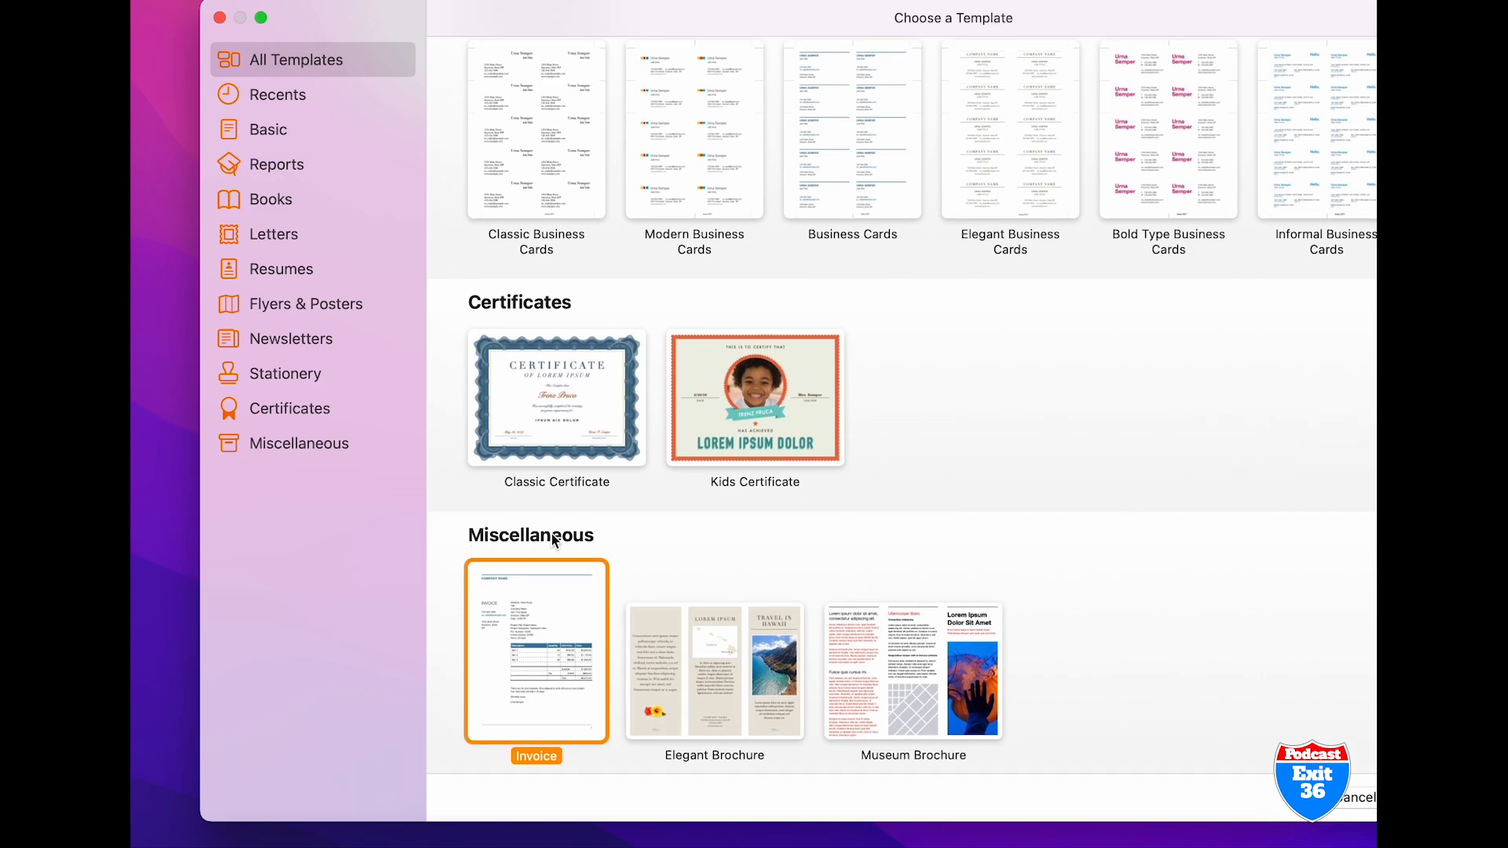
{"action": "double_click", "coordinate": [562, 621]}
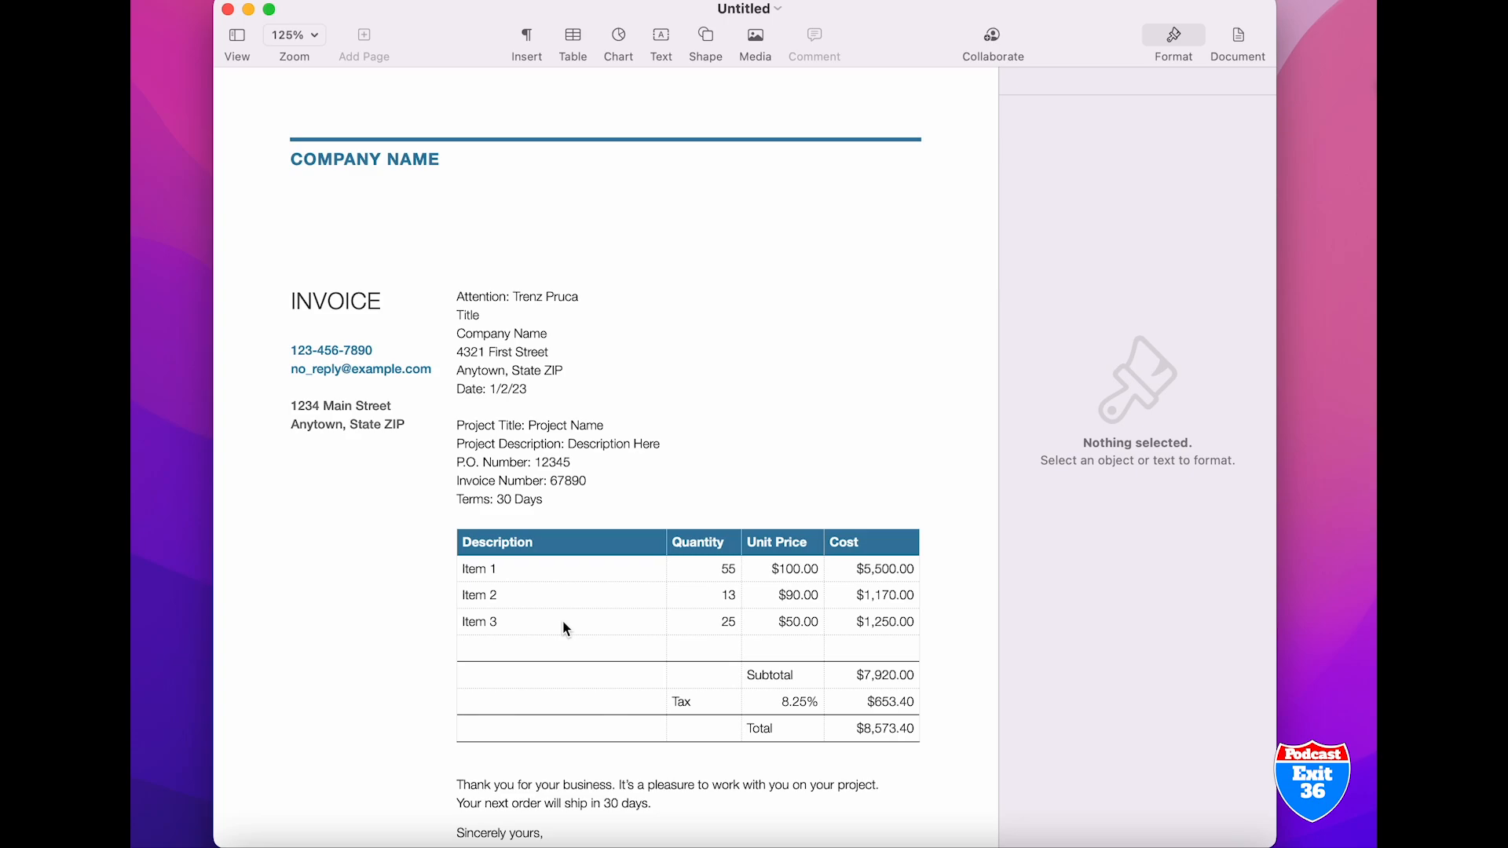
Replace the company name placeholder in the invoice header with "ISLAND TRANSPORT"
{"action": "left_click", "coordinate": [443, 159]}
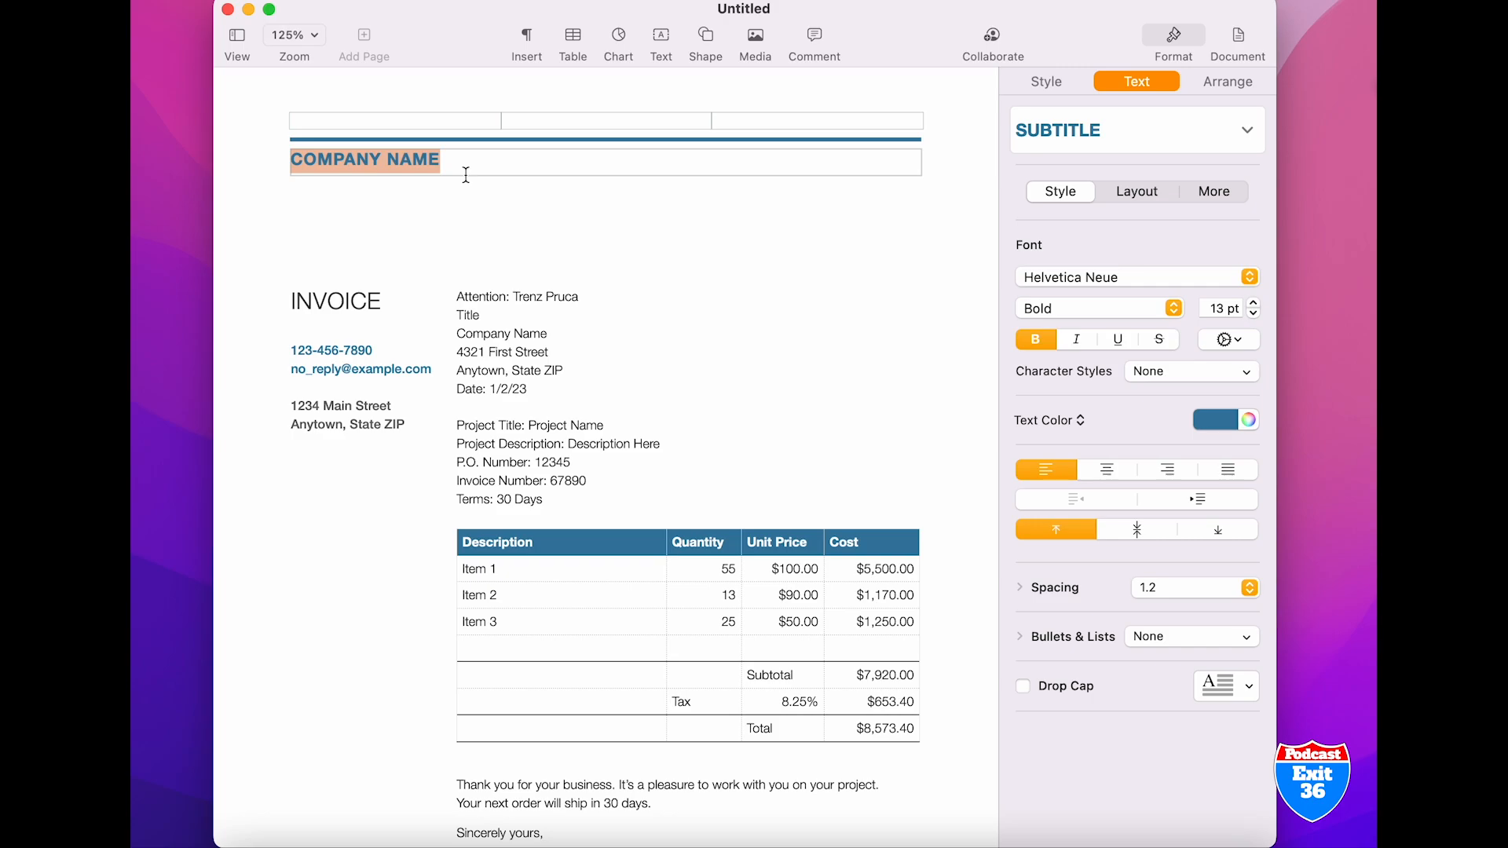
{"action": "type", "text": "ISLAND DRAYA"}
{"action": "key", "text": "BackSpace"}
{"action": "key", "text": "BackSpace"}
{"action": "key", "text": "BackSpace"}
{"action": "key", "text": "BackSpace"}
{"action": "key", "text": "BackSpace"}
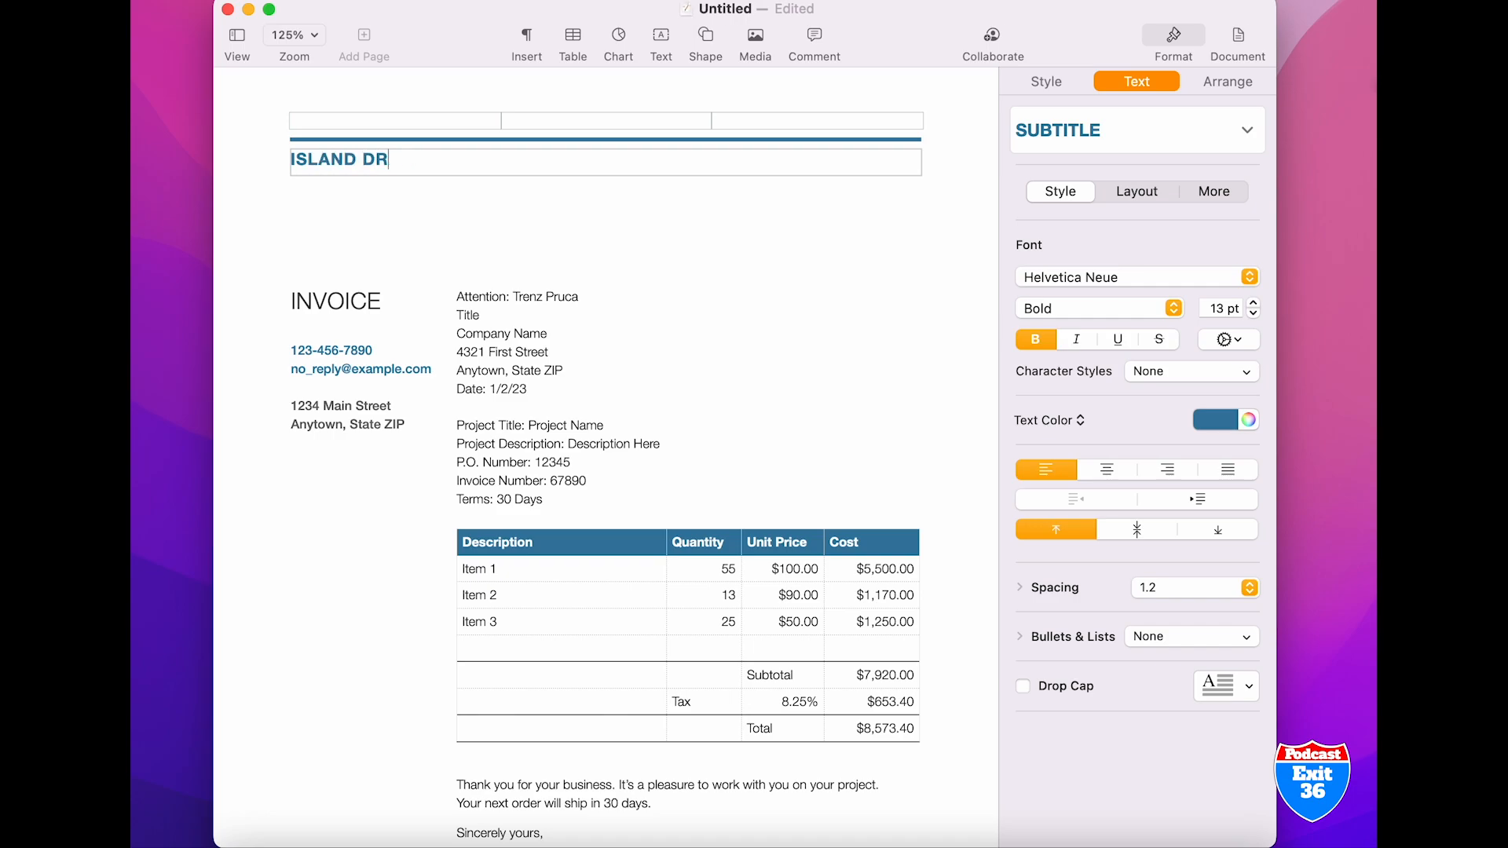
{"action": "type", "text": "TRANSPORT"}
{"action": "left_click", "coordinate": [711, 208]}
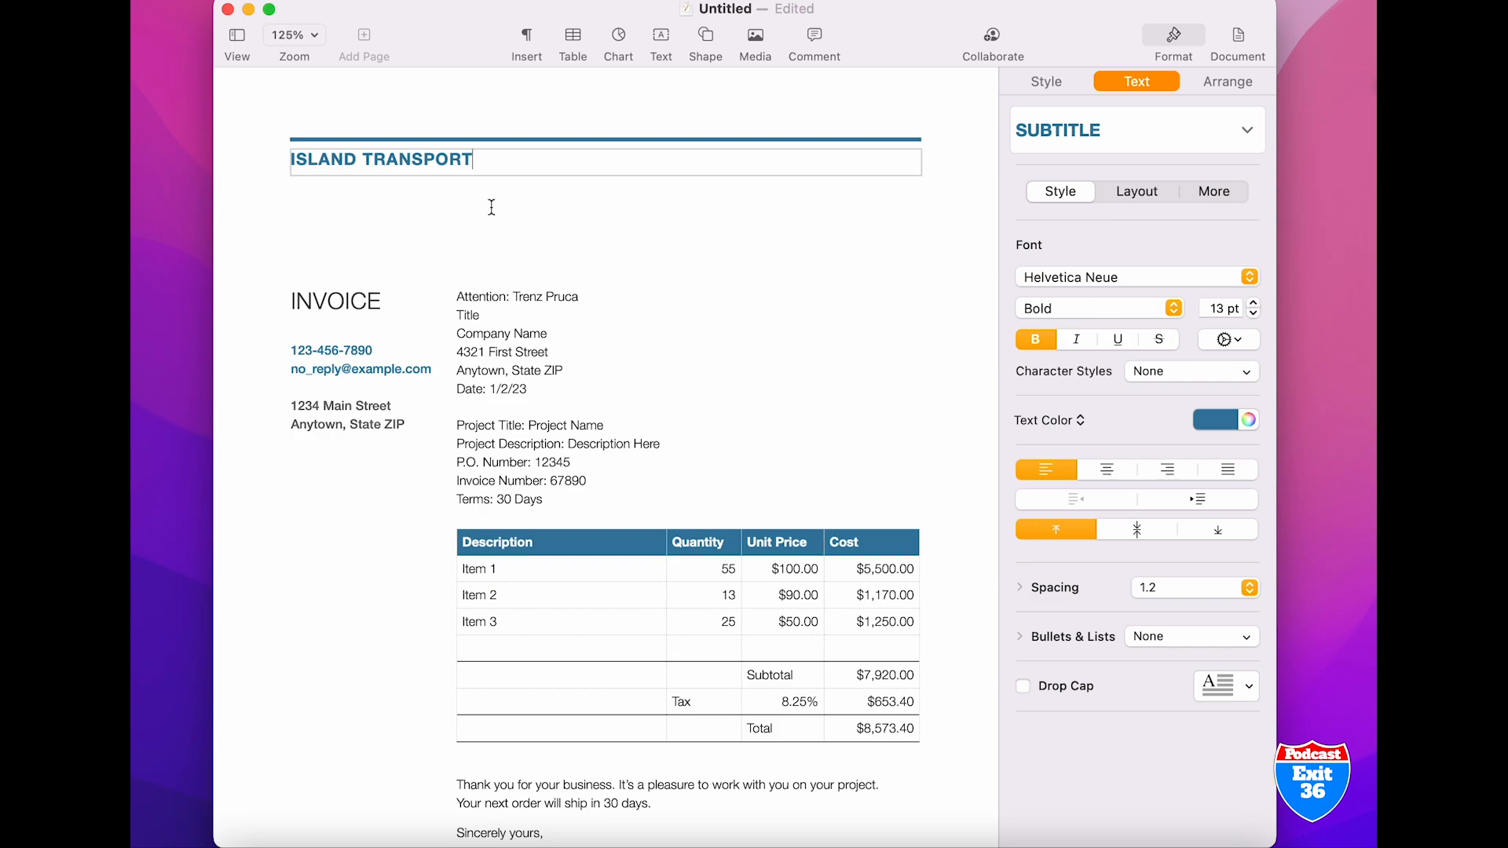
Set the font size of the company name heading to 18 pt
{"action": "left_click_drag", "start_coordinate": [480, 159], "coordinate": [288, 161]}
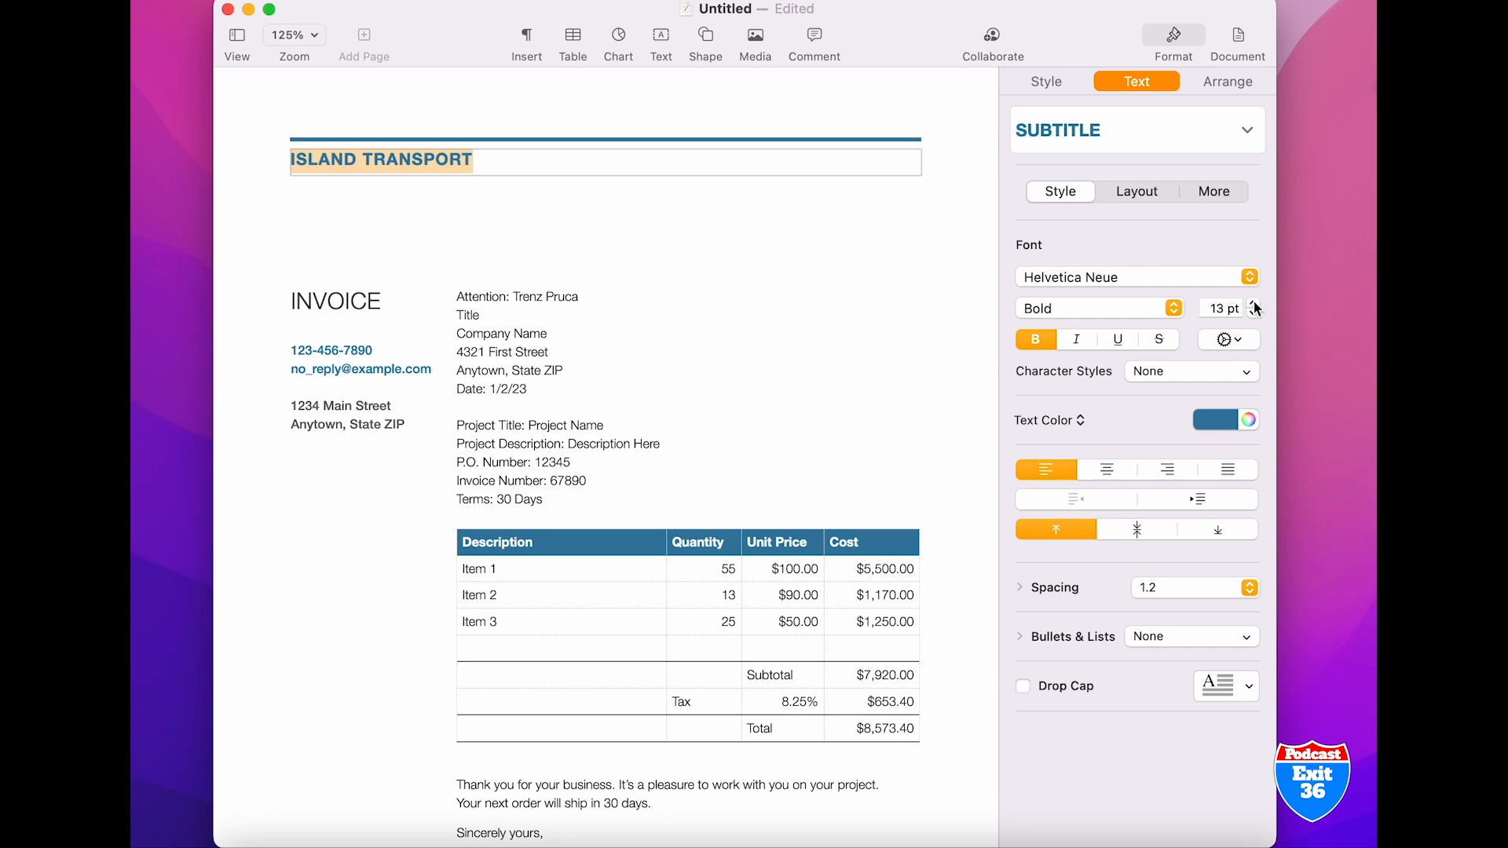
{"action": "left_click", "coordinate": [1254, 304]}
{"action": "left_click", "coordinate": [1255, 304]}
{"action": "left_click", "coordinate": [1253, 305]}
{"action": "left_click", "coordinate": [1255, 304]}
{"action": "left_click", "coordinate": [1254, 304]}
{"action": "left_click", "coordinate": [1254, 305]}
{"action": "left_click", "coordinate": [1255, 304]}
{"action": "left_click", "coordinate": [1255, 304]}
{"action": "left_click", "coordinate": [1254, 304]}
{"action": "left_click", "coordinate": [1255, 304]}
{"action": "left_click", "coordinate": [1255, 304]}
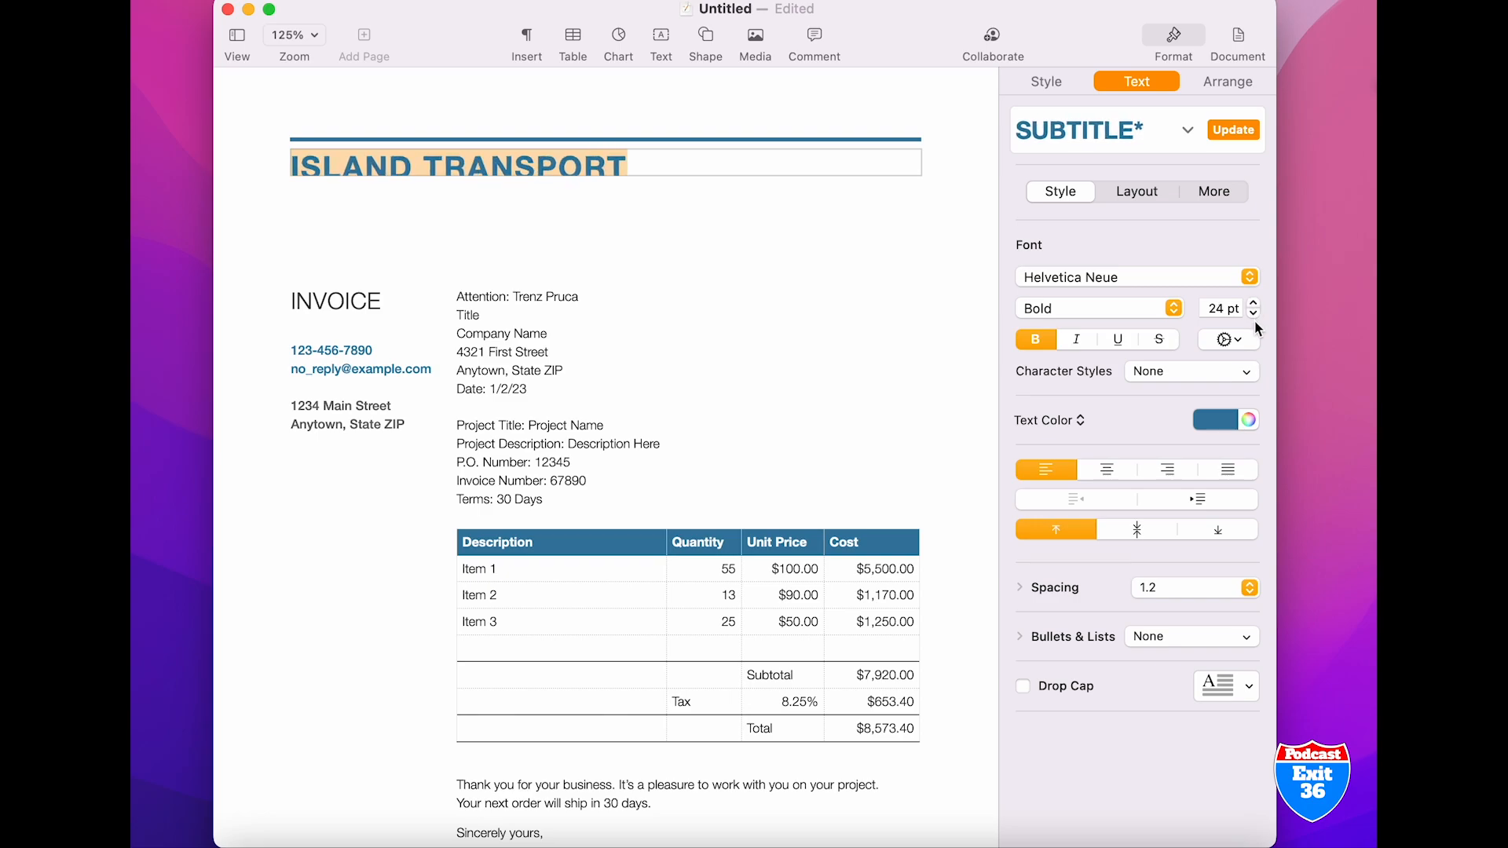
{"action": "left_click", "coordinate": [1255, 314]}
{"action": "left_click", "coordinate": [1255, 313]}
{"action": "left_click", "coordinate": [1255, 314]}
{"action": "left_click", "coordinate": [1255, 314]}
{"action": "left_click", "coordinate": [1254, 314]}
{"action": "left_click", "coordinate": [1255, 314]}
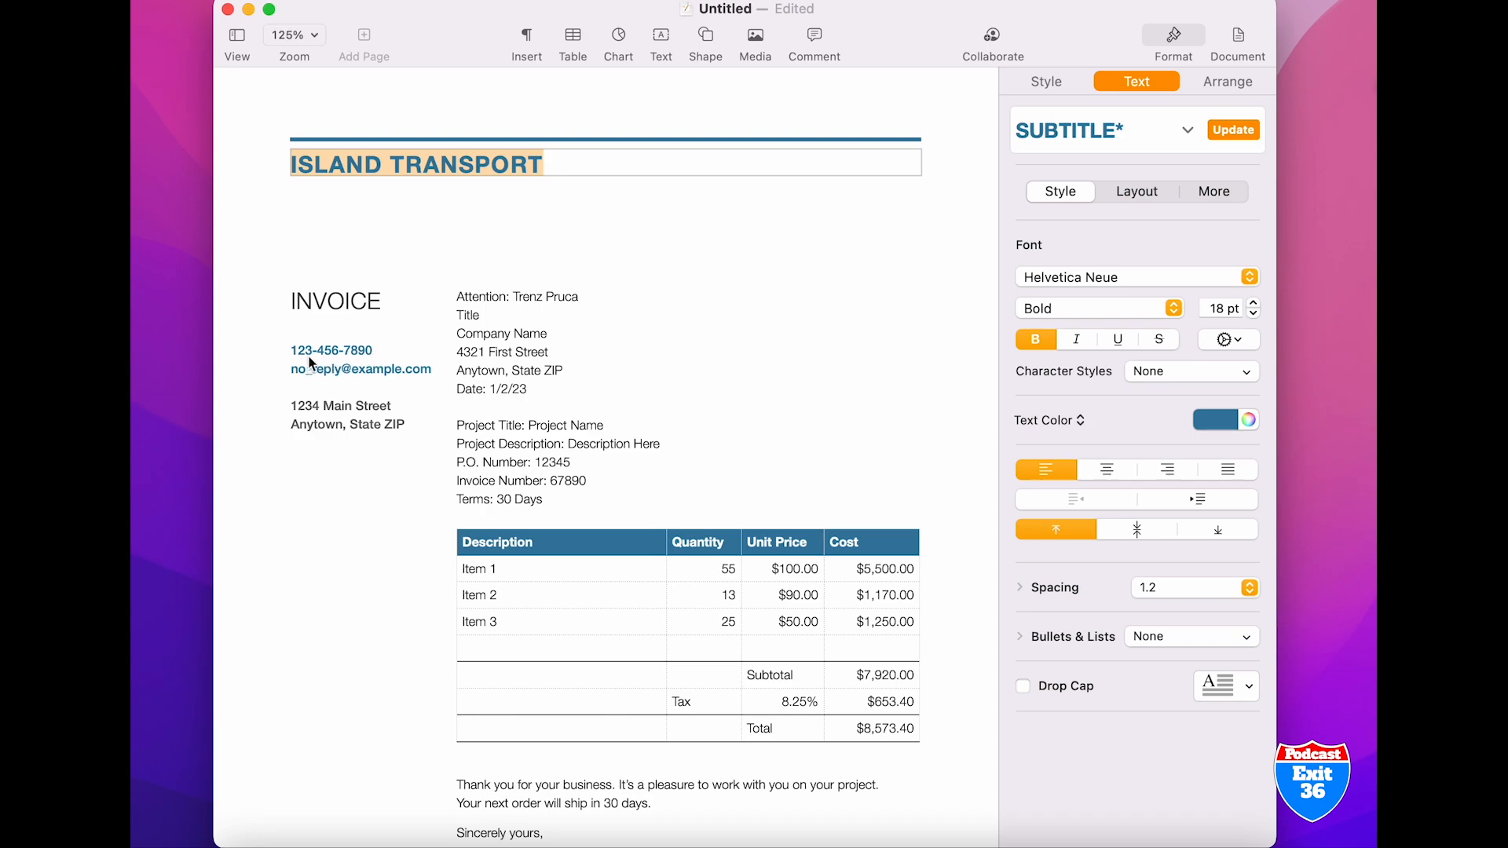
Replace the phone number below the INVOICE title with an all-zero placeholder number
{"action": "double_click", "coordinate": [367, 349]}
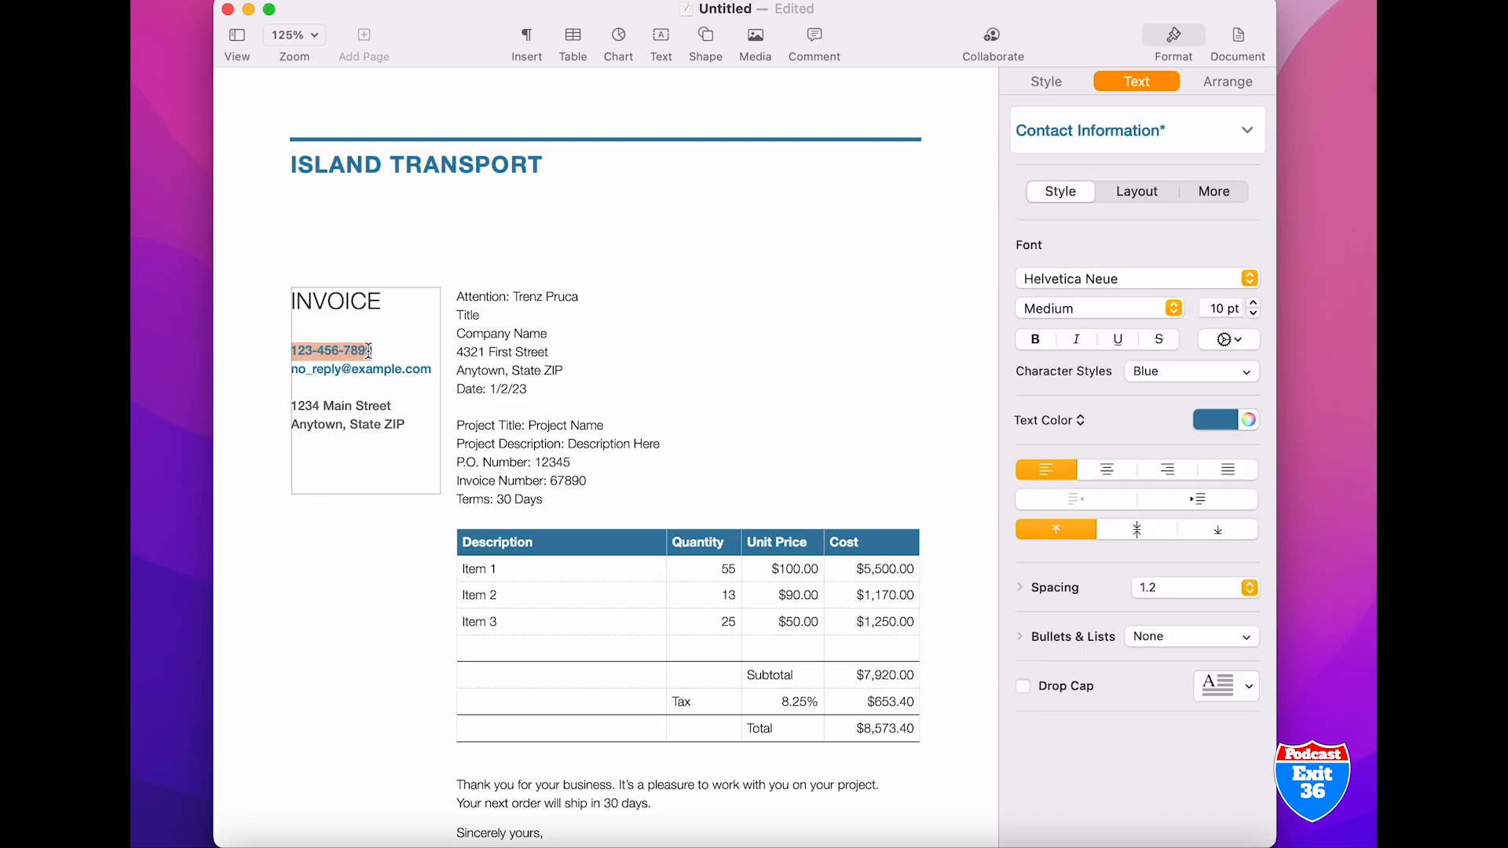
{"action": "type", "text": "000"}
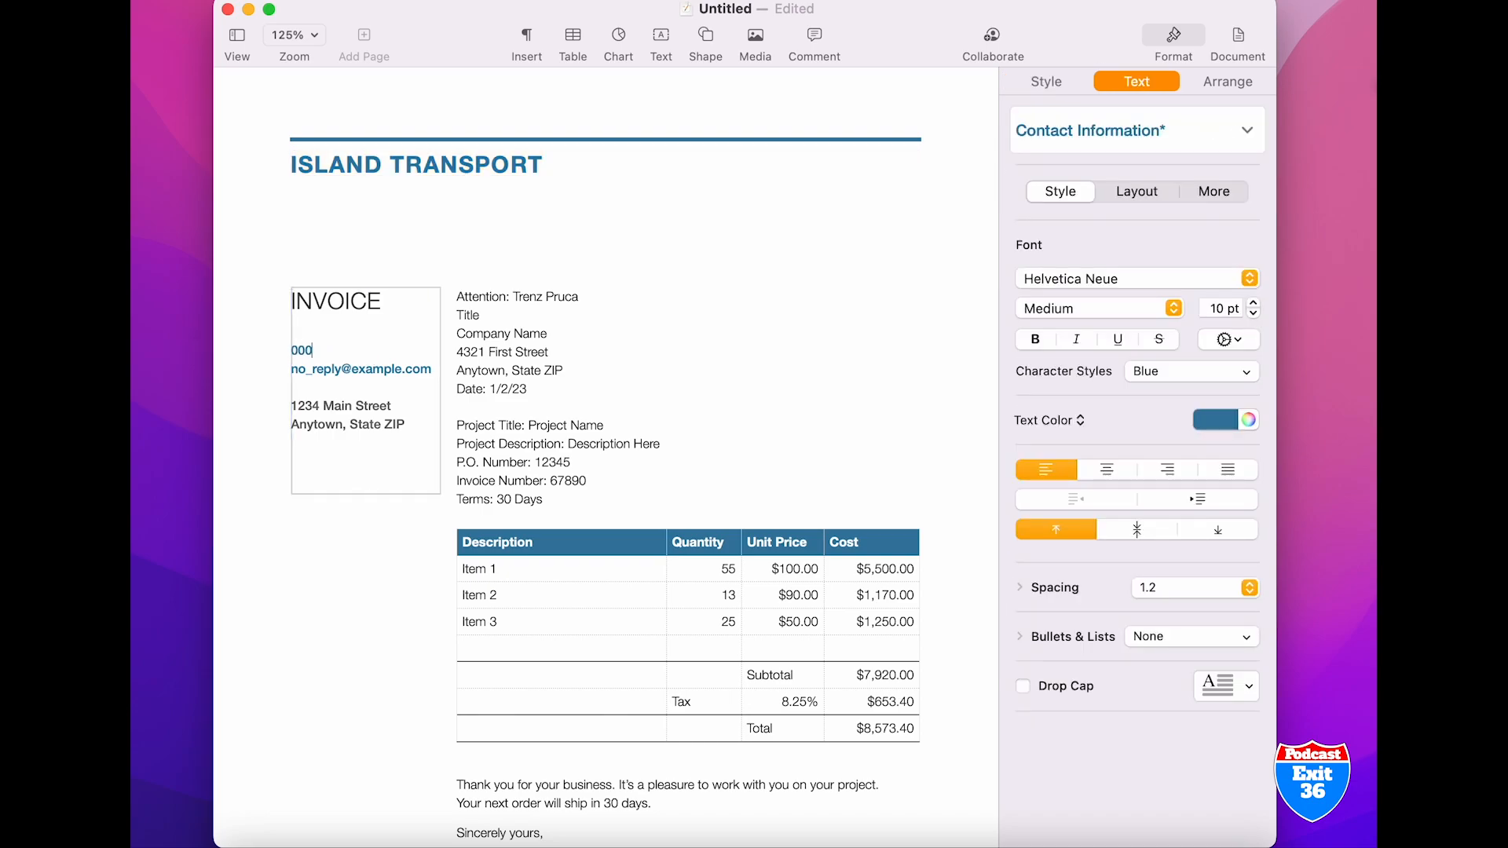
{"action": "type", "text": "-000-0000"}
Replace the e-mail address below the phone number with a generic company info address
{"action": "triple_click", "coordinate": [411, 370]}
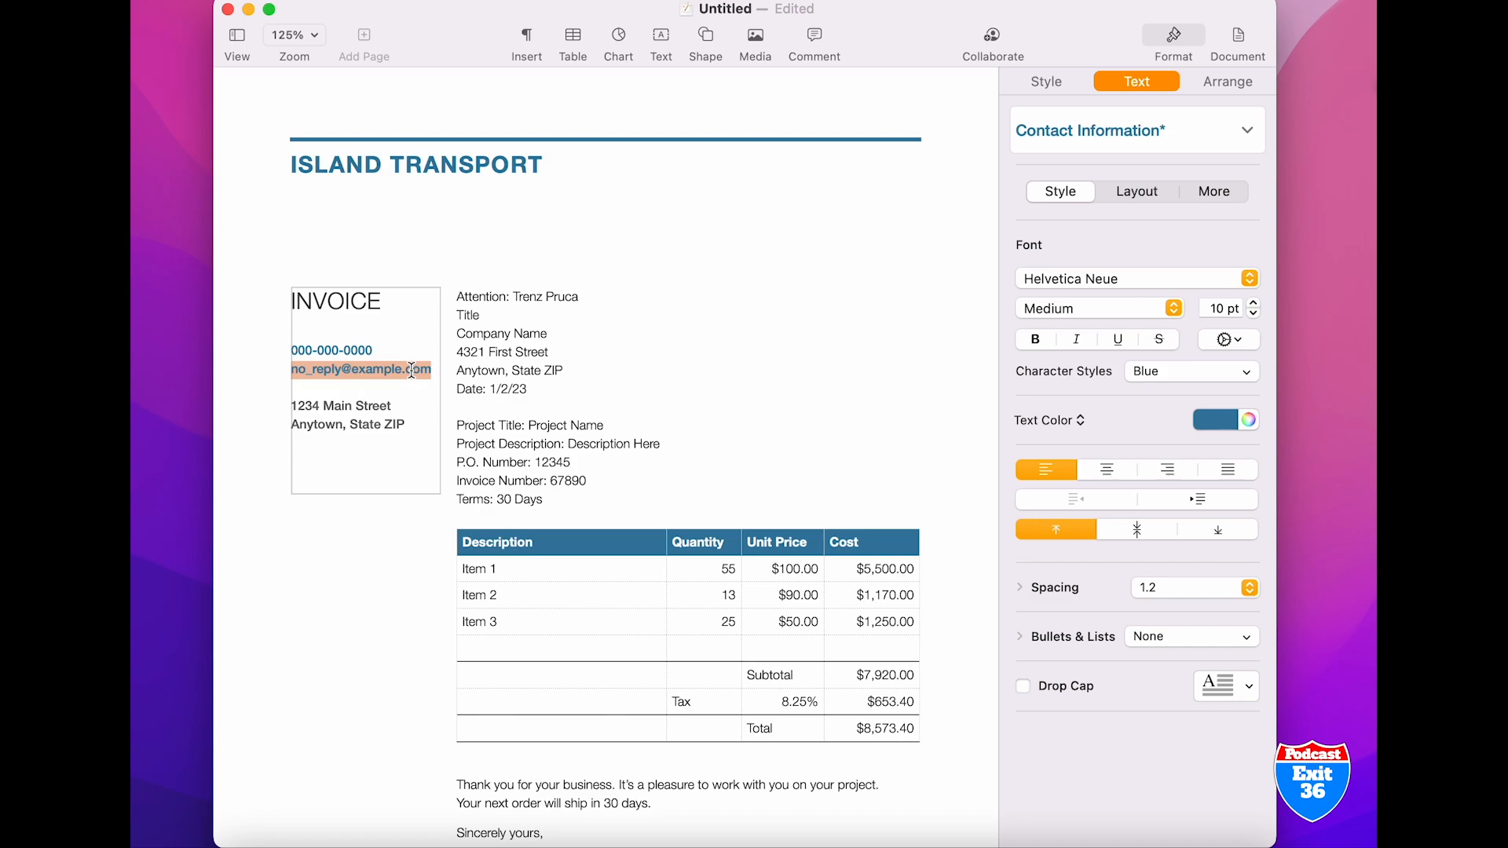
{"action": "type", "text": "INFO"}
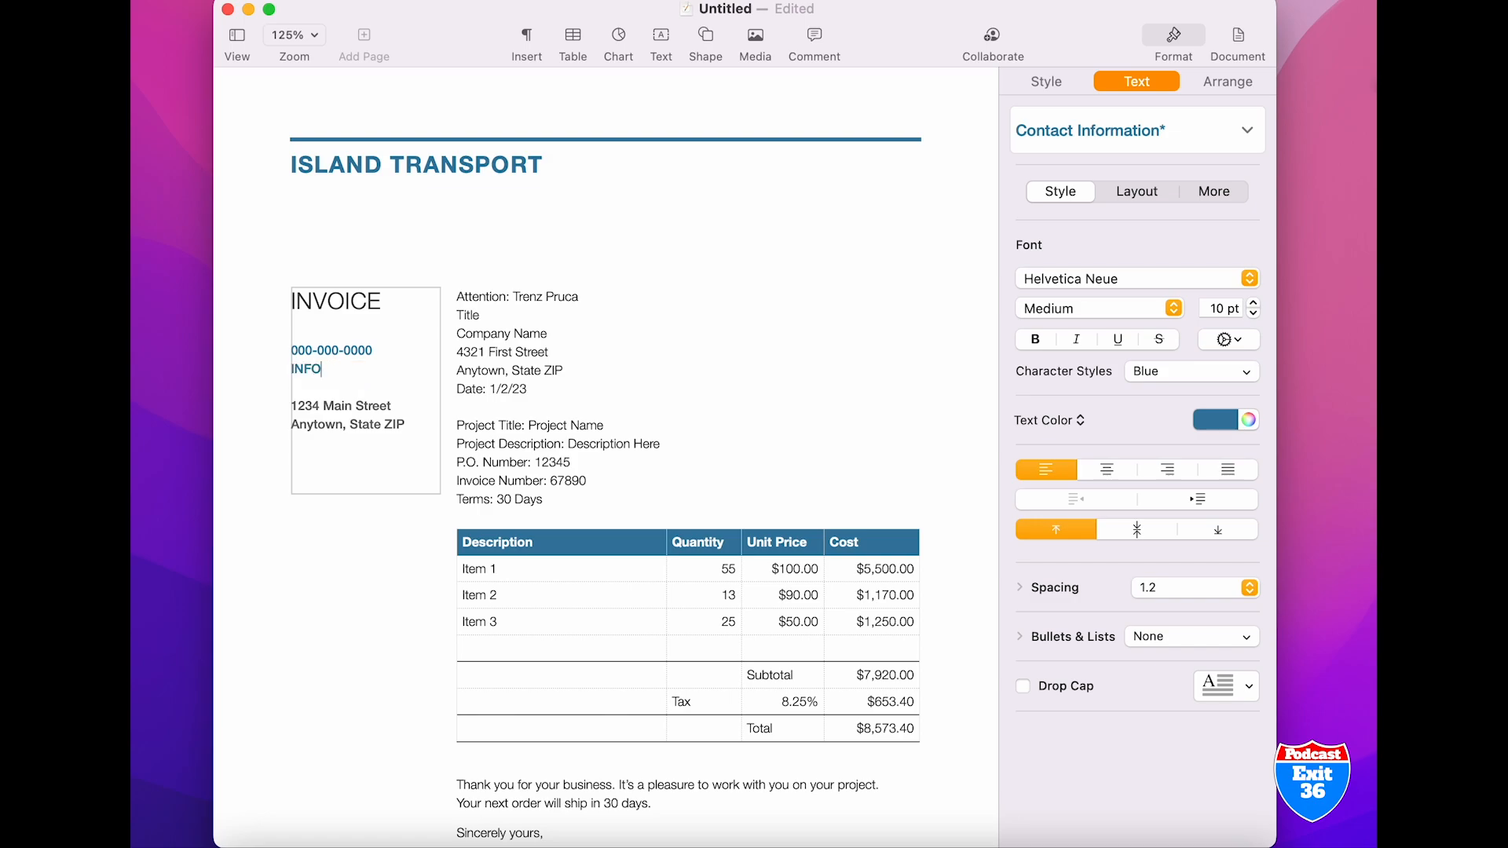
{"action": "key", "text": "BackSpace"}
{"action": "key", "text": "BackSpace"}
{"action": "key", "text": "BackSpace"}
{"action": "key", "text": "BackSpace"}
{"action": "type", "text": "info@yourcompan"}
{"action": "type", "text": "y.com"}
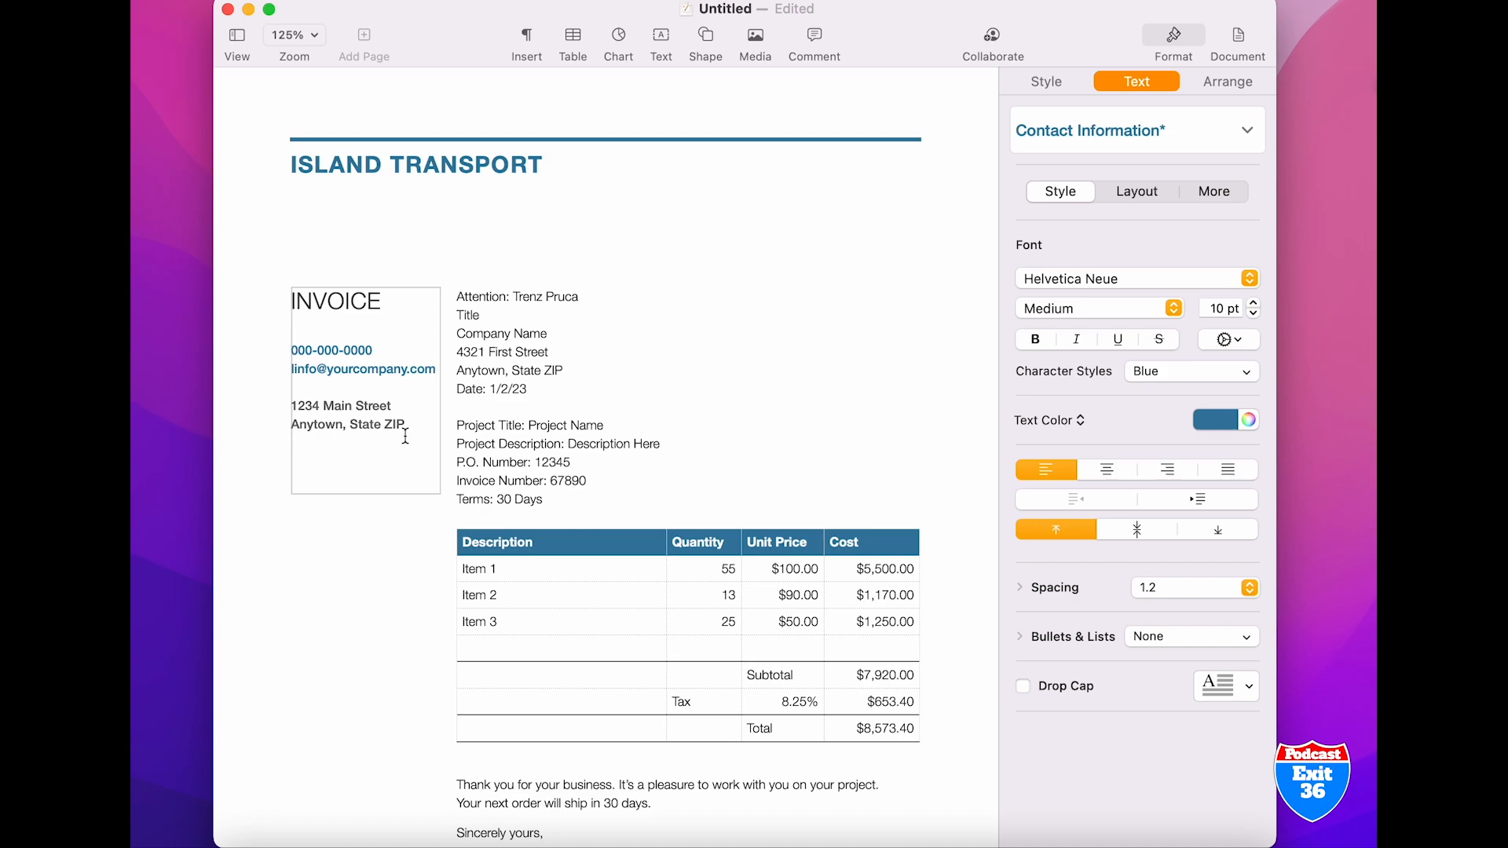
{"action": "triple_click", "coordinate": [348, 411]}
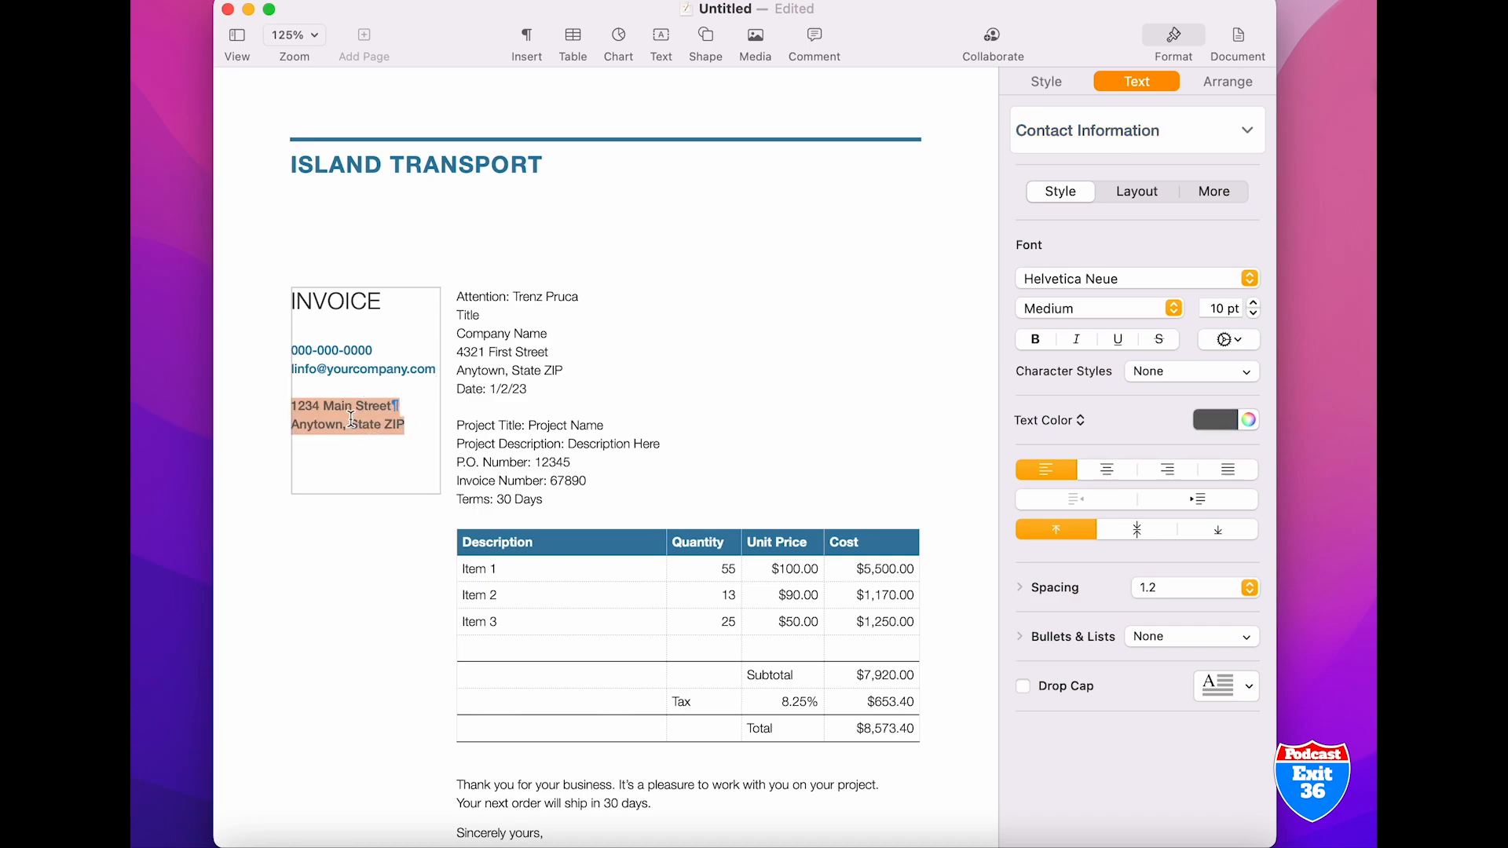
{"action": "left_click", "coordinate": [423, 451]}
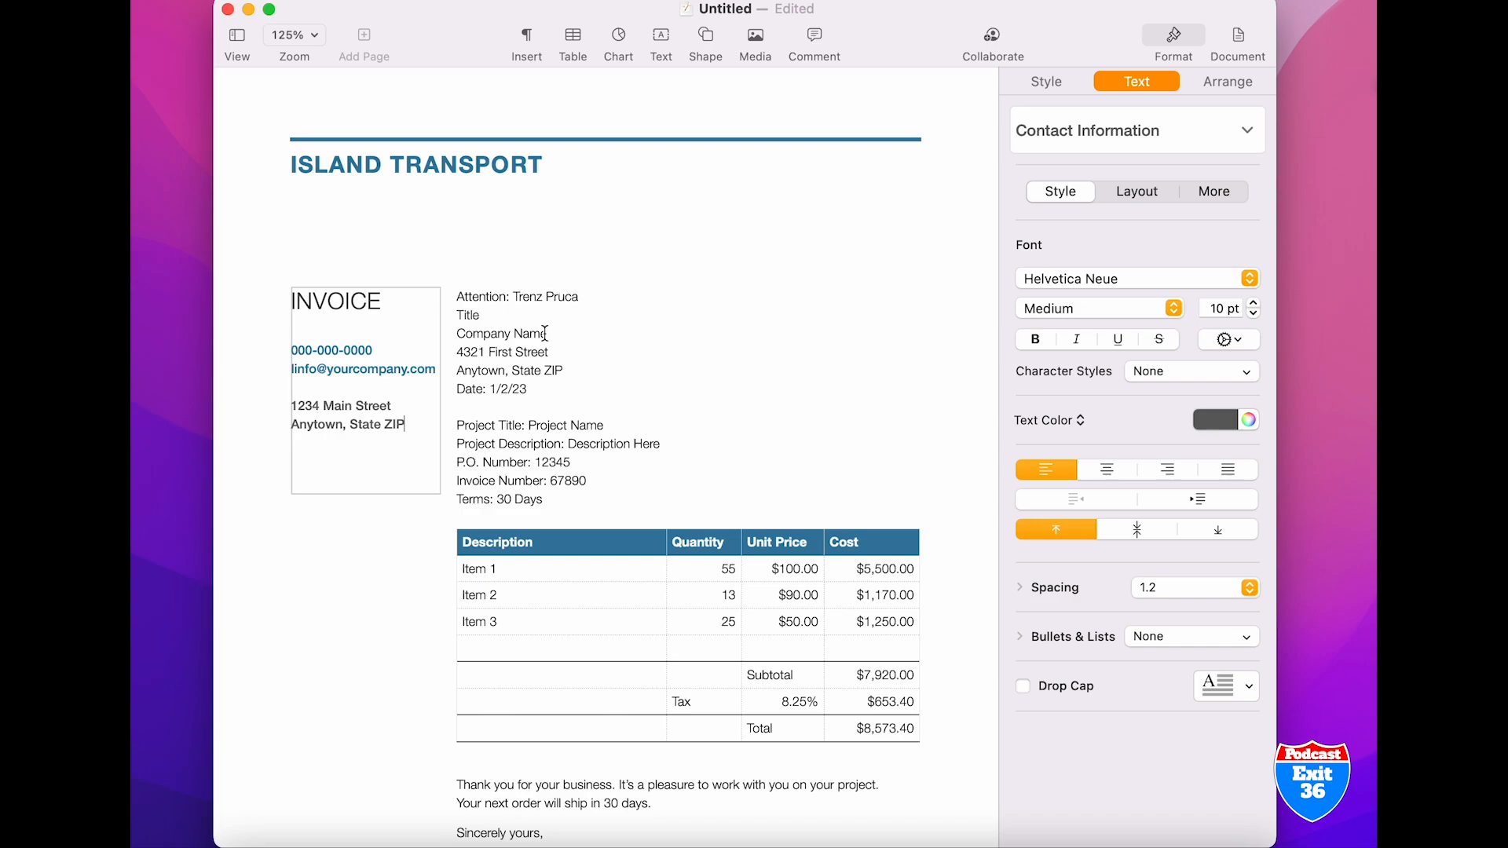
{"action": "left_click", "coordinate": [482, 318]}
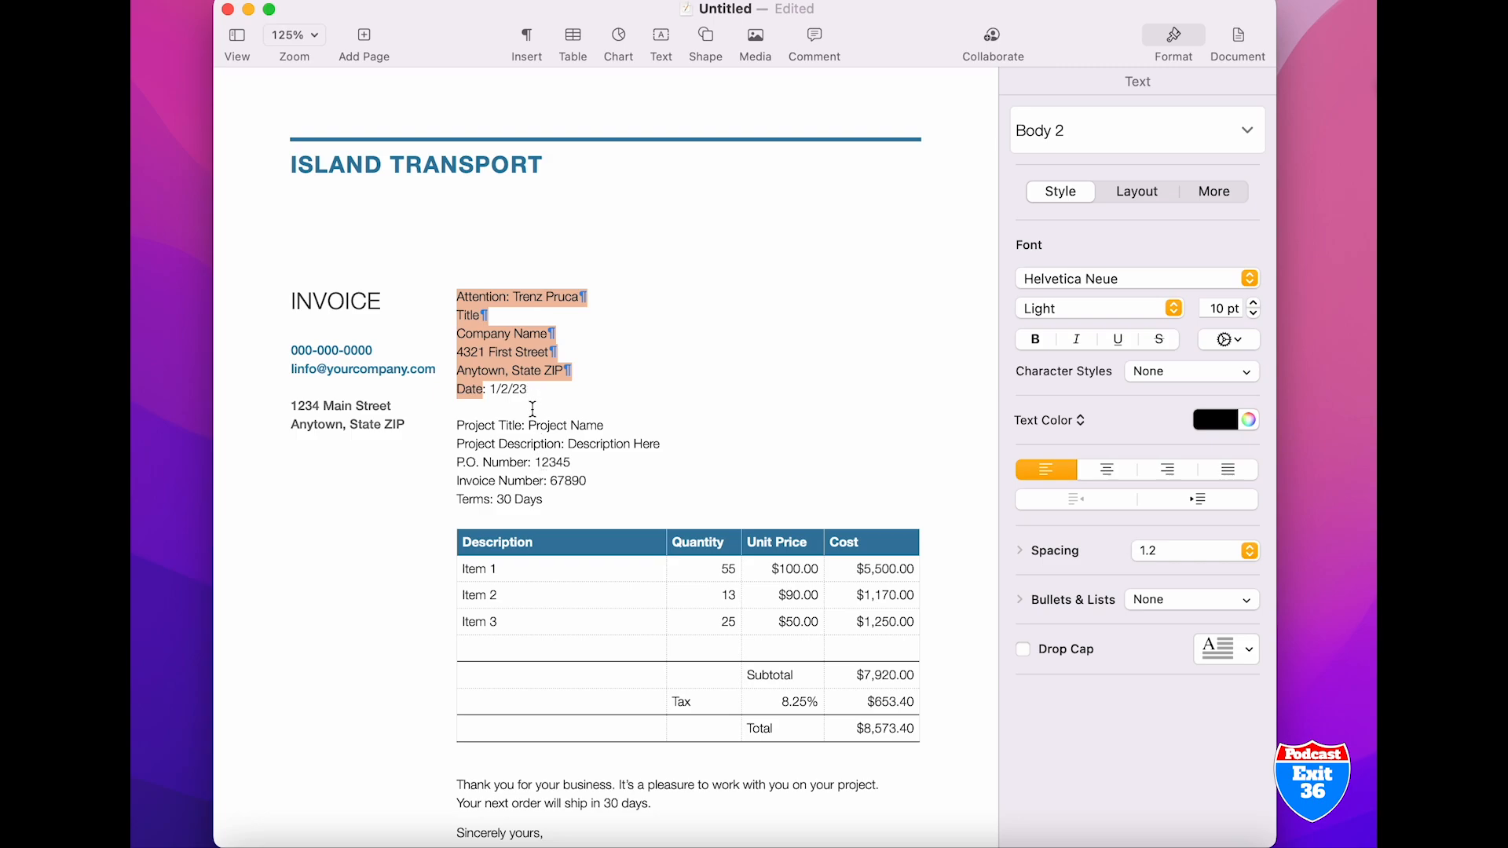
Delete the Project Title line from the invoice details
{"action": "left_click", "coordinate": [605, 428]}
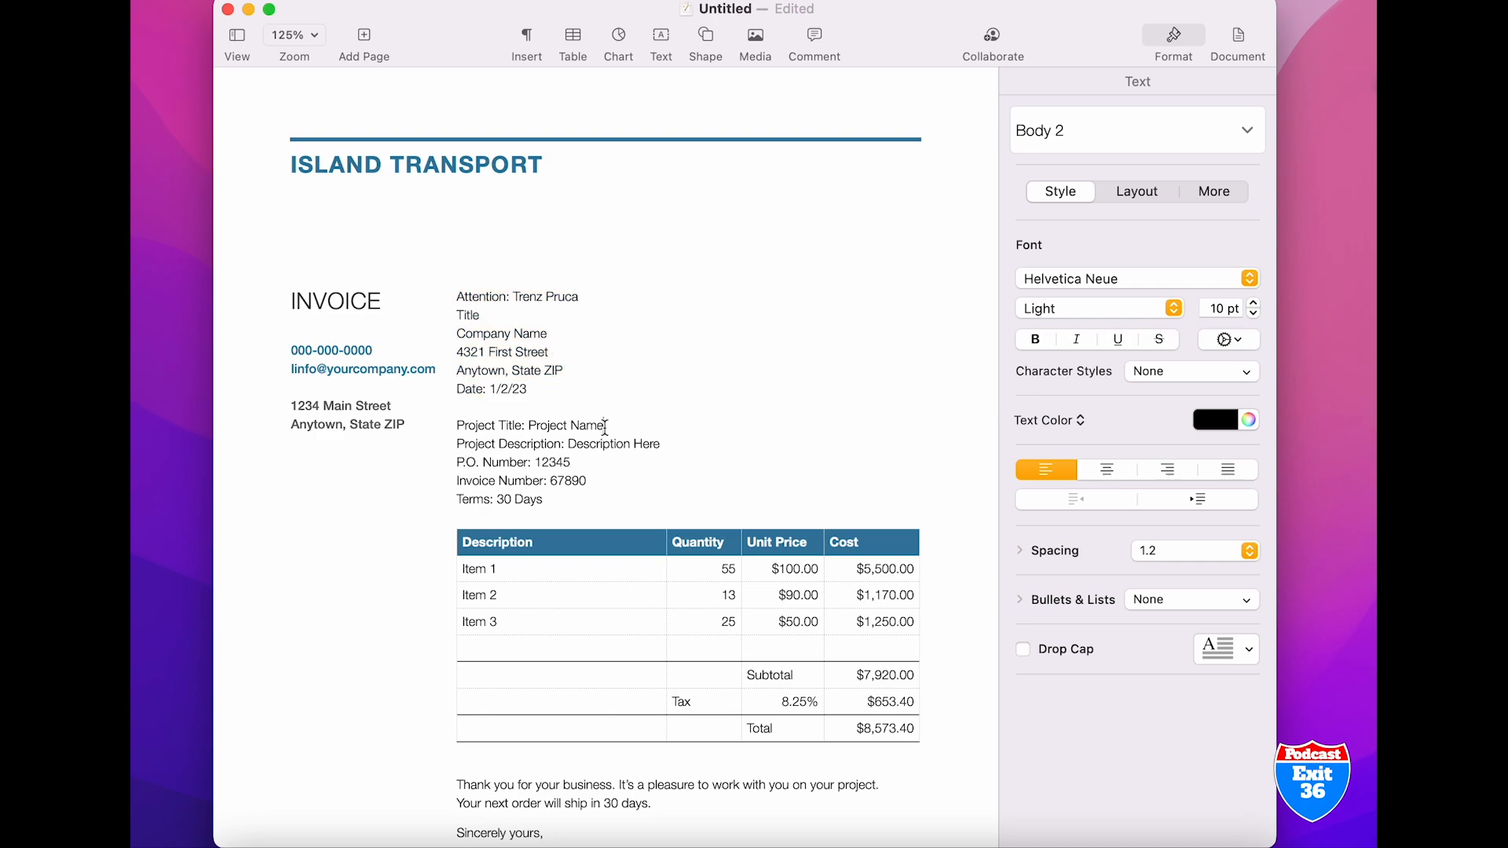
{"action": "key", "text": "BackSpace"}
{"action": "key", "text": "BackSpace"}
{"action": "key", "text": "BackSpace"}
{"action": "key", "text": "BackSpace"}
{"action": "key", "text": "BackSpace"}
{"action": "key", "text": "BackSpace"}
{"action": "key", "text": "BackSpace"}
{"action": "key", "text": "BackSpace"}
{"action": "key", "text": "BackSpace"}
{"action": "key", "text": "BackSpace"}
{"action": "key", "text": "BackSpace"}
{"action": "key", "text": "BackSpace"}
{"action": "key", "text": "BackSpace"}
{"action": "key", "text": "BackSpace"}
{"action": "key", "text": "BackSpace"}
{"action": "key", "text": "BackSpace"}
{"action": "key", "text": "BackSpace"}
{"action": "key", "text": "BackSpace"}
{"action": "key", "text": "BackSpace"}
{"action": "key", "text": "BackSpace"}
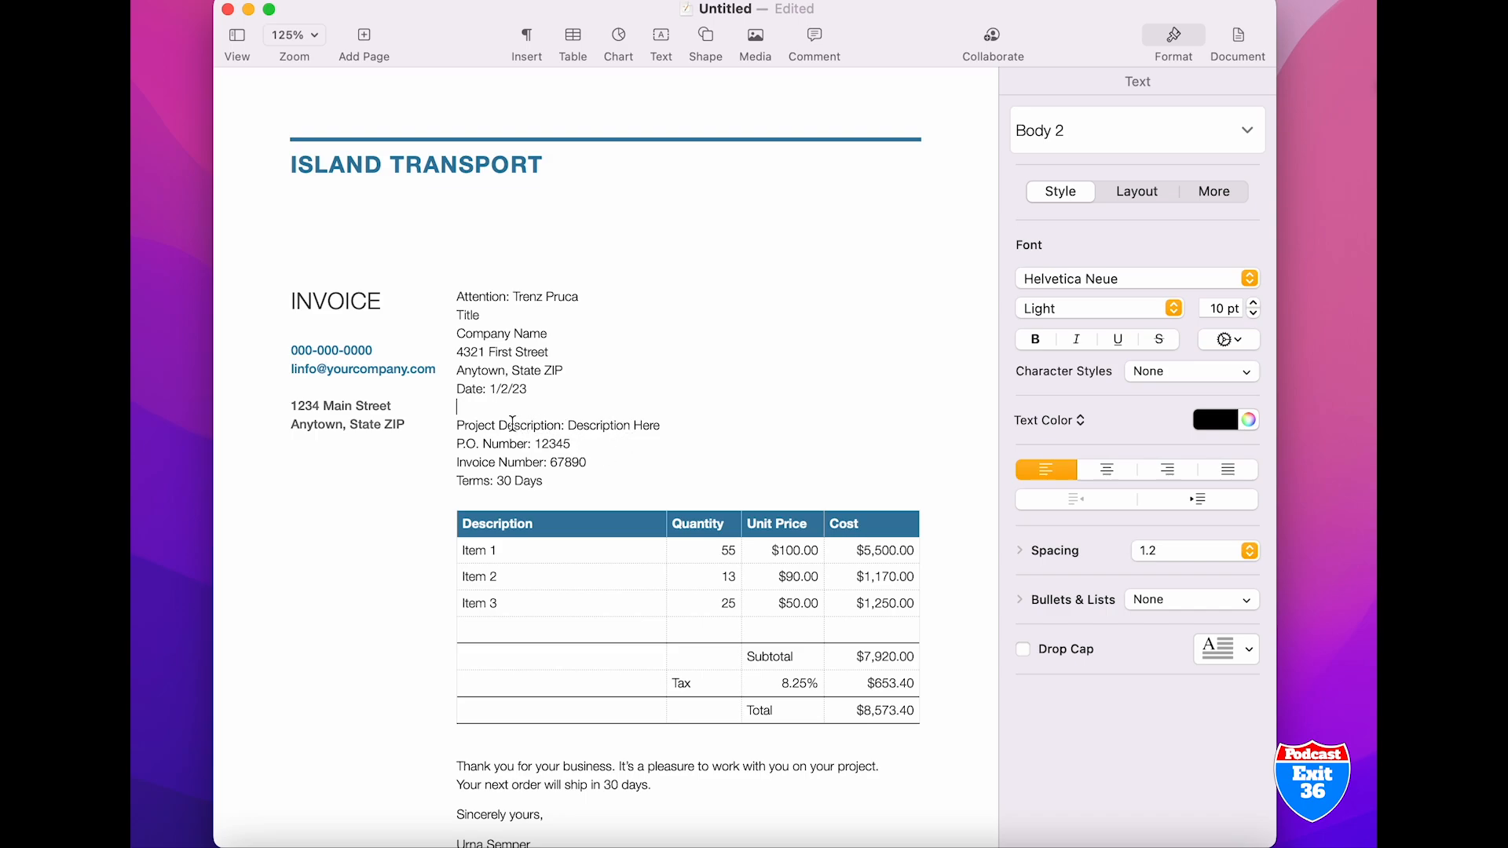
Change the Project Description text in the invoice details to "Drayage"
{"action": "left_click", "coordinate": [663, 426]}
{"action": "key", "text": "alt+BackSpace"}
{"action": "key", "text": "alt+BackSpace"}
{"action": "type", "text": "drayage"}
{"action": "key", "text": "Left"}
{"action": "key", "text": "Left"}
{"action": "key", "text": "Left"}
{"action": "key", "text": "Left"}
{"action": "key", "text": "Left"}
{"action": "key", "text": "Left"}
{"action": "key", "text": "BackSpace"}
{"action": "type", "text": "D"}
{"action": "left_click", "coordinate": [587, 463]}
Replace the "Item 1" description in the table with "Pickup A" and add a second line reading "Abc shipping"
{"action": "left_click", "coordinate": [549, 548]}
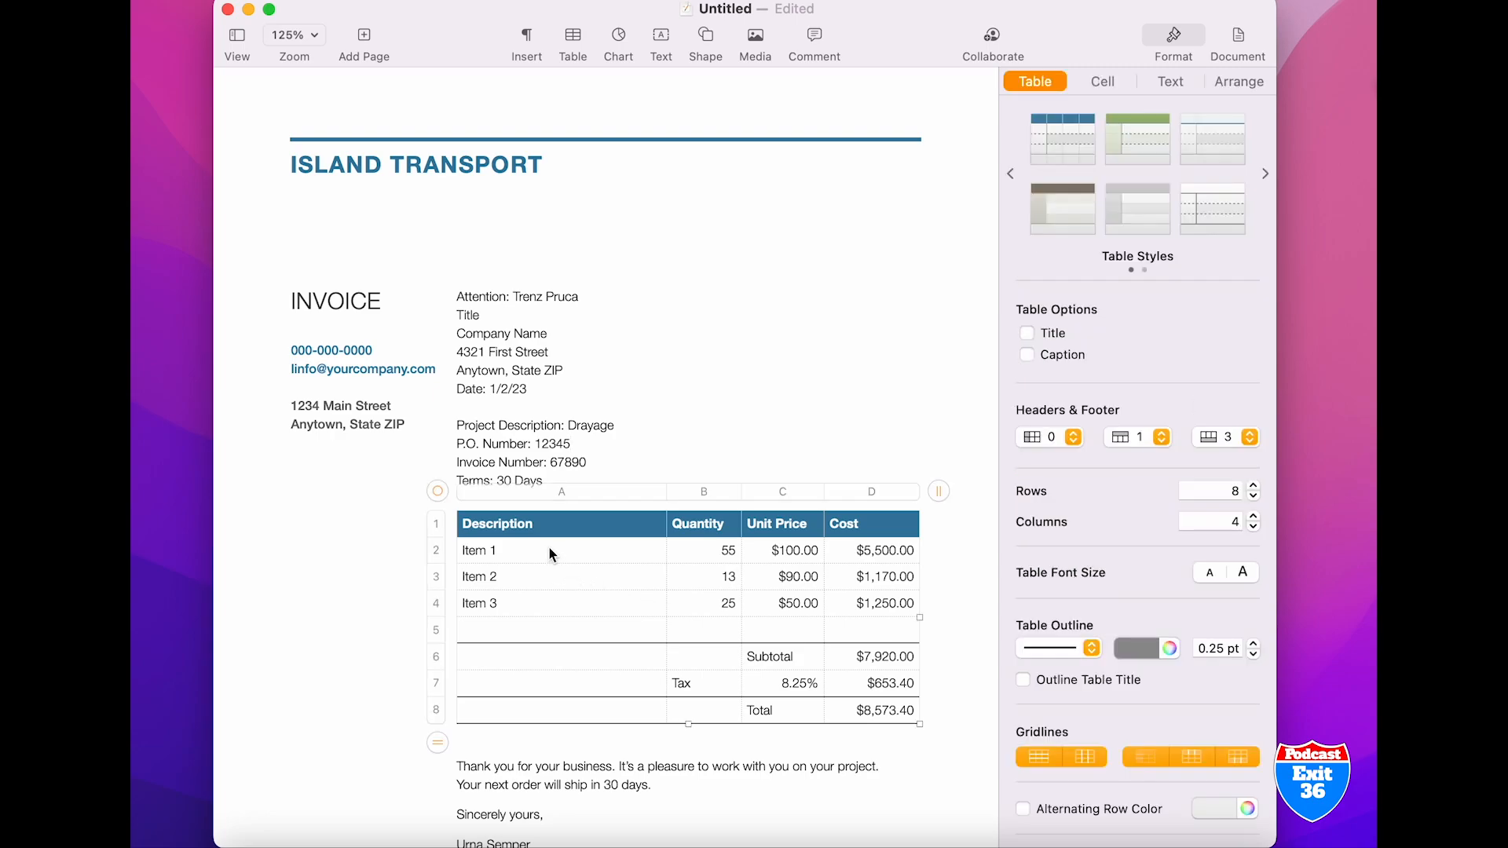
{"action": "left_click", "coordinate": [549, 547]}
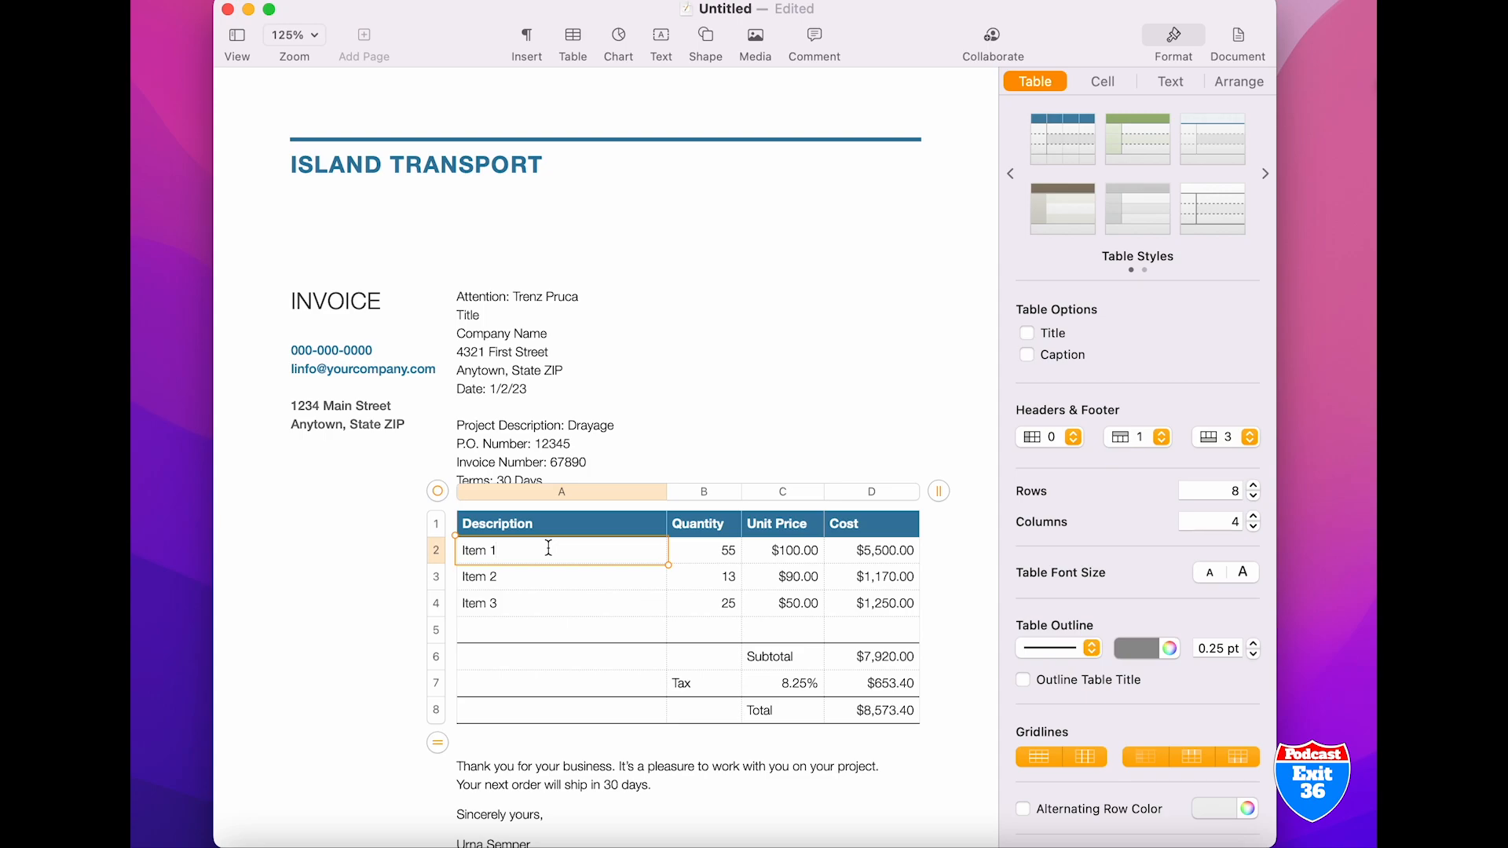
{"action": "key", "text": "BackSpace"}
{"action": "type", "text": "pickup A"}
{"action": "key", "text": "Return"}
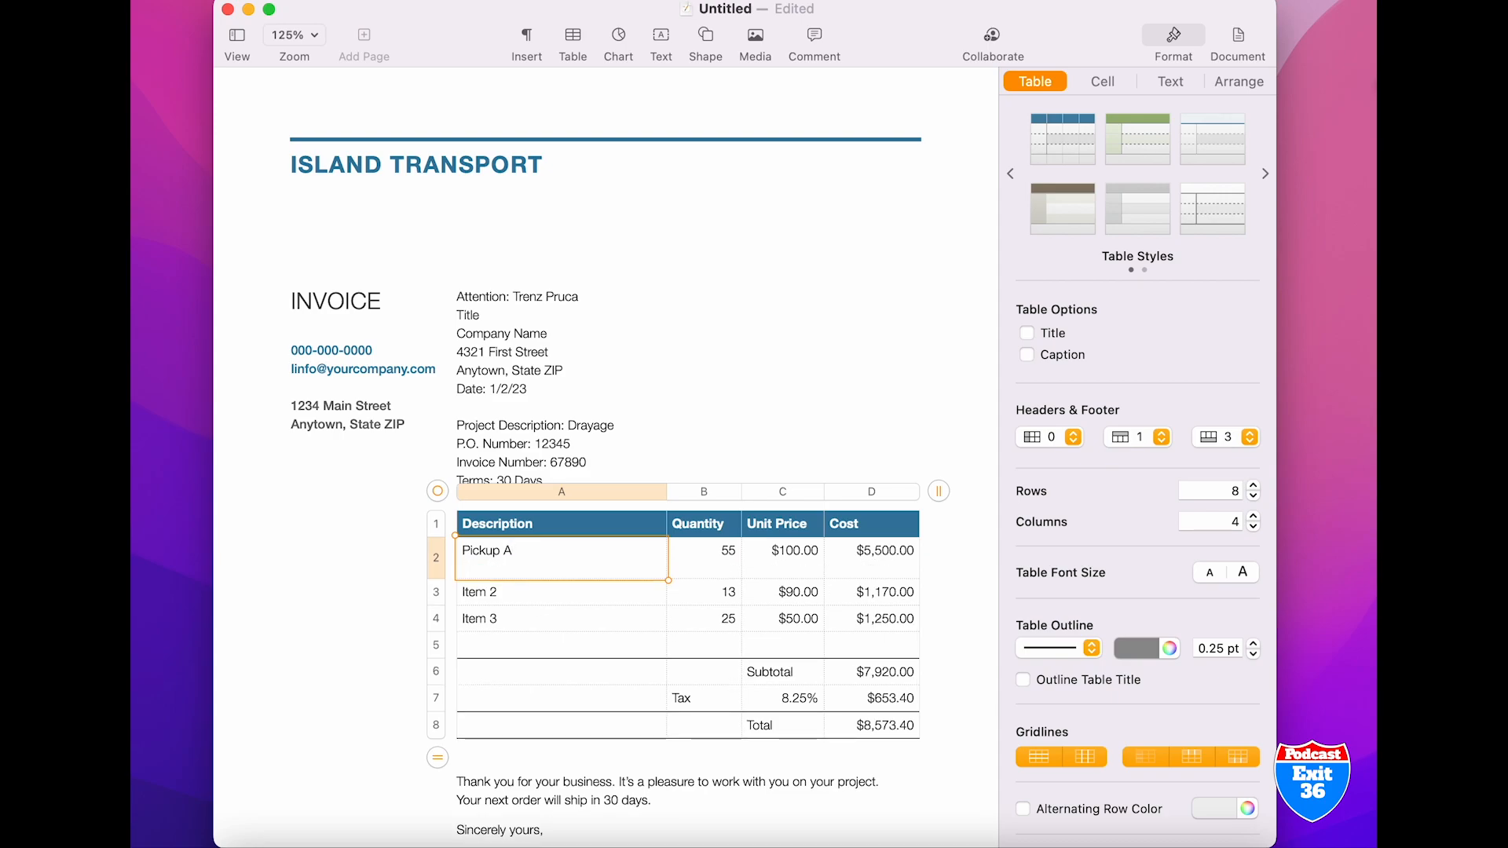
{"action": "type", "text": "Abc shipping"}
{"action": "key", "text": "alt+Return"}
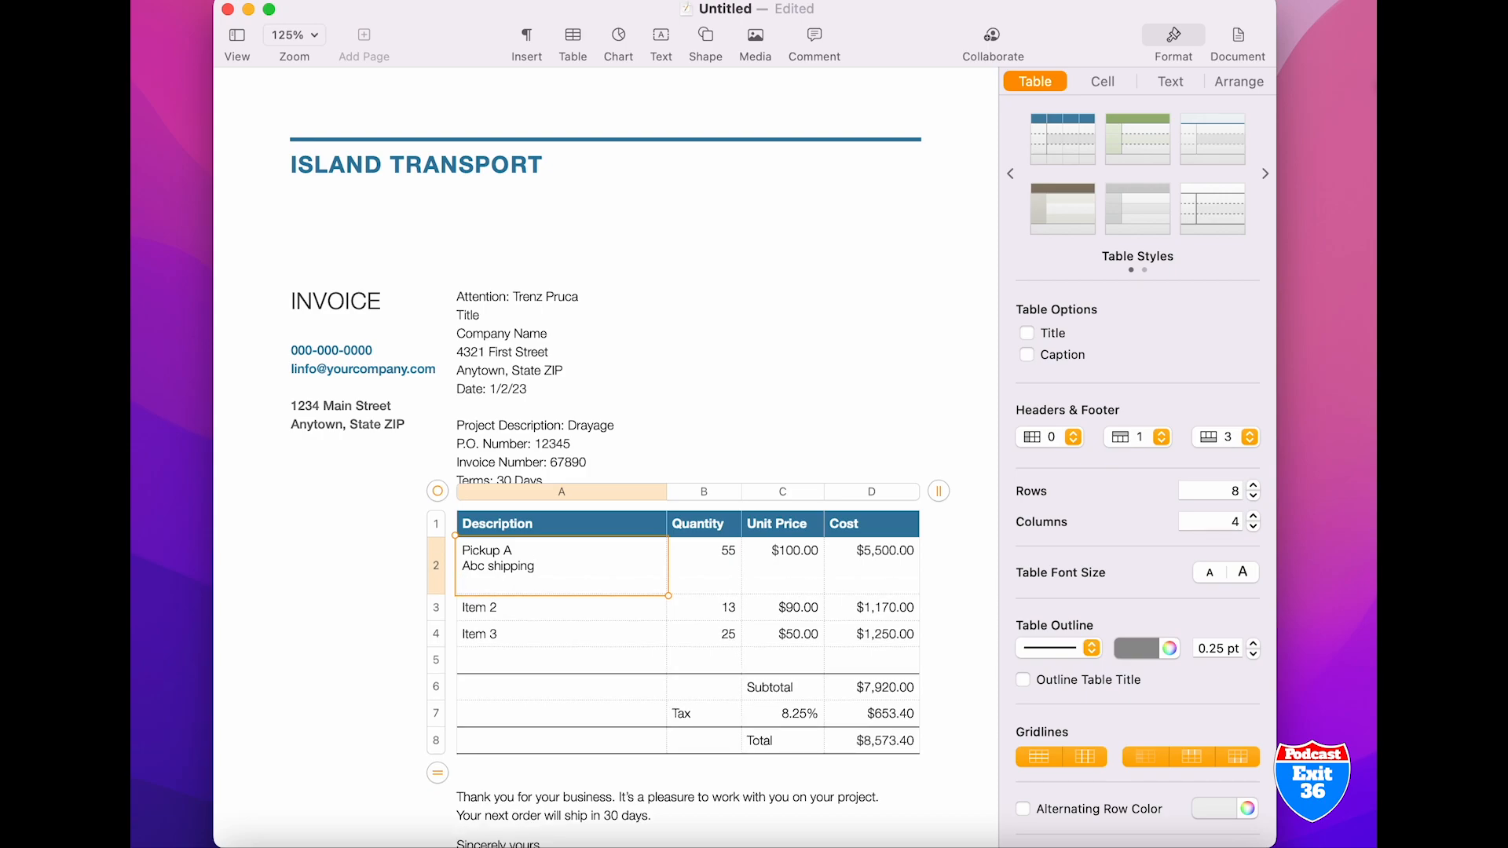
Add the lines "Street" and "City state zip code" to the pickup description in the same cell
{"action": "type", "text": "Street"}
{"action": "key", "text": "alt+Return"}
{"action": "type", "text": "City state zip code"}
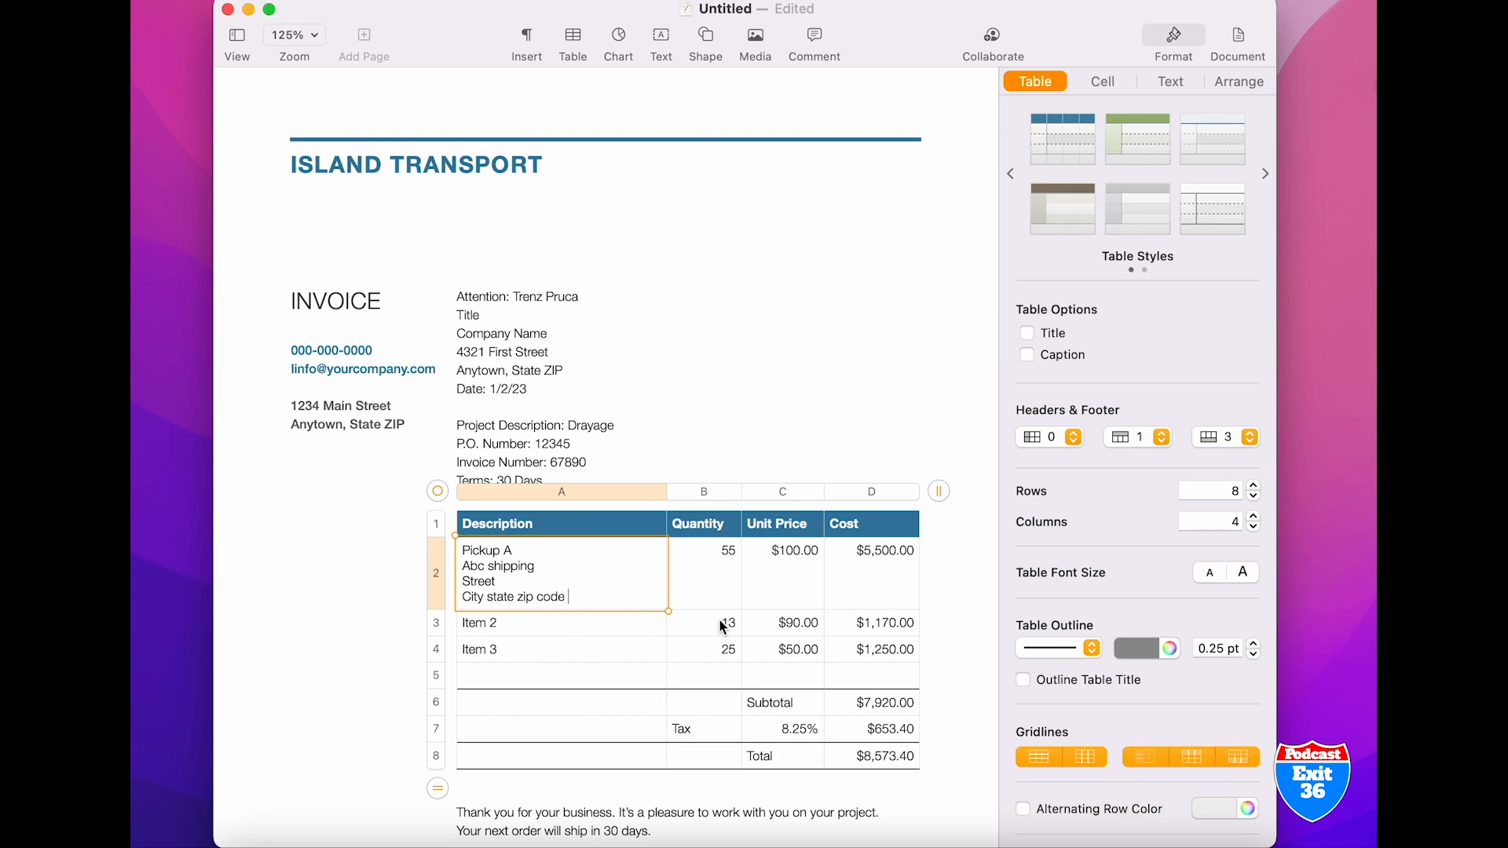
Add a blank line and a "Delivery B" line below the pickup address in the same cell
{"action": "key", "text": "alt+Return"}
{"action": "key", "text": "alt+Return"}
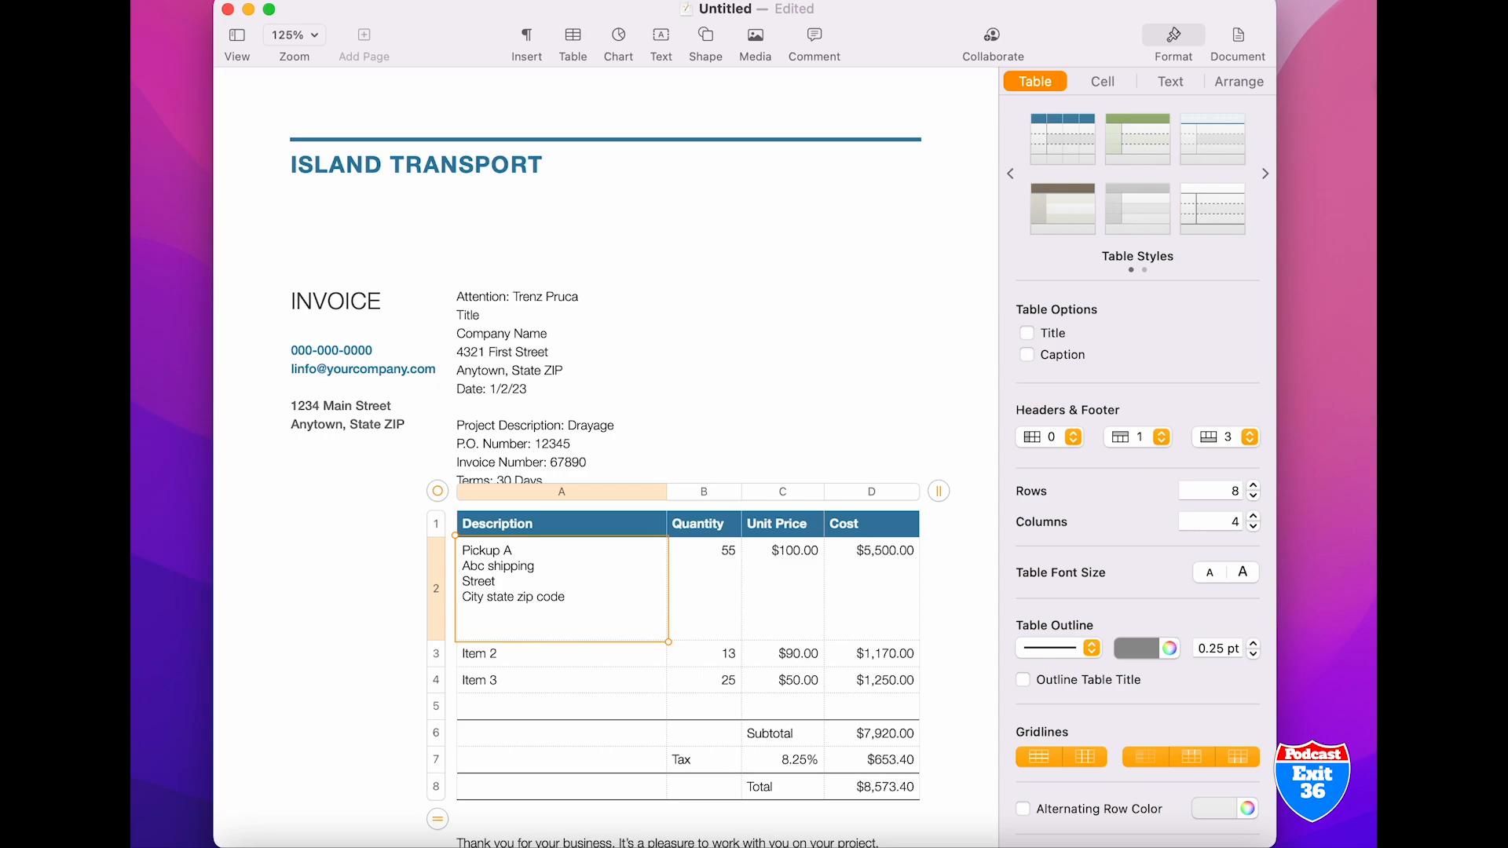
{"action": "type", "text": "Delivery B"}
{"action": "key", "text": "alt+Return"}
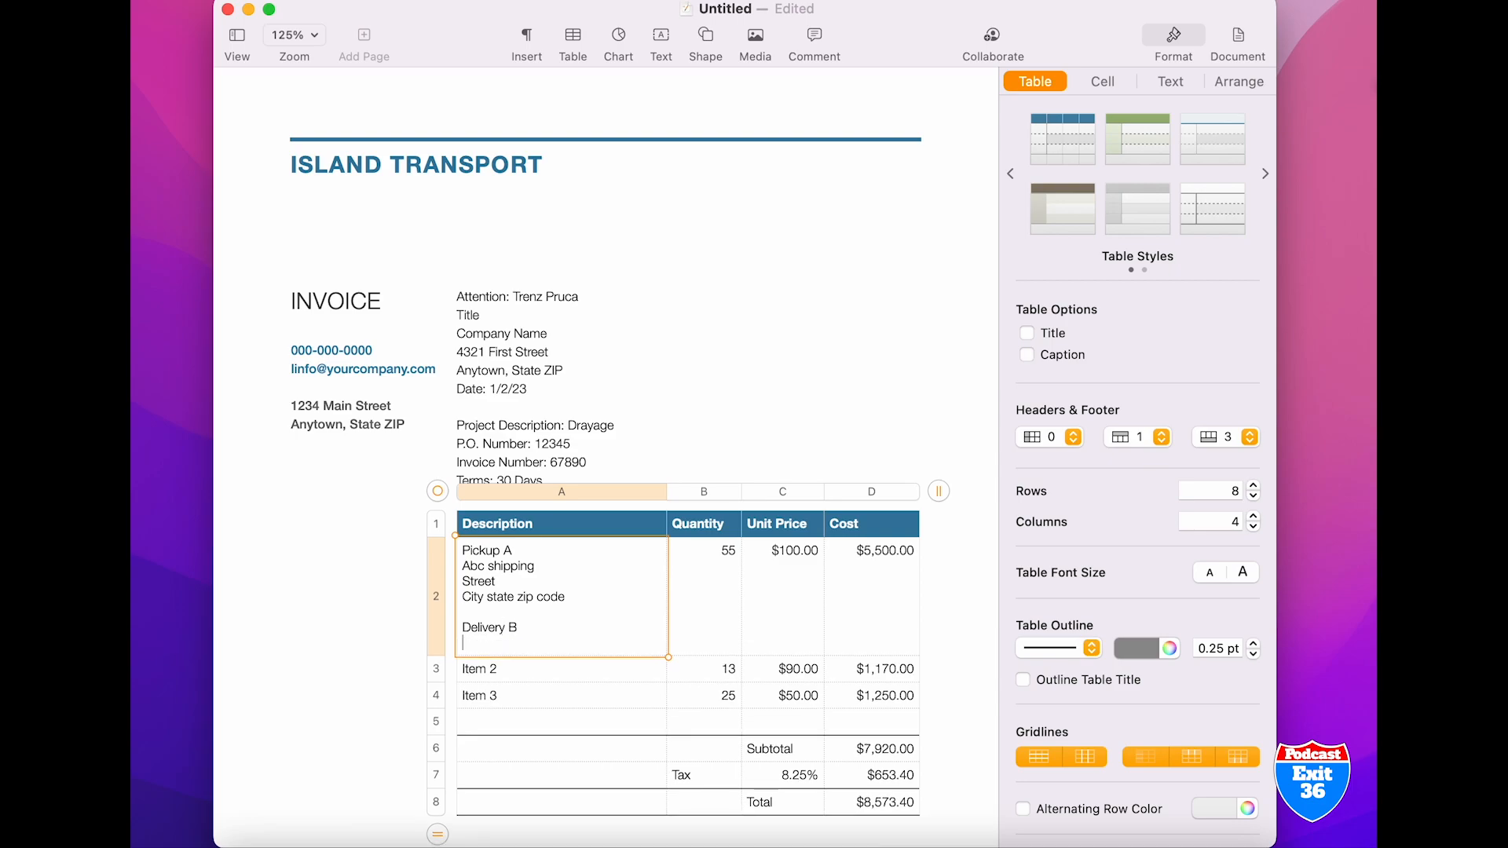
{"action": "type", "text": "recivun"}
{"action": "key", "text": "BackSpace"}
{"action": "key", "text": "BackSpace"}
{"action": "key", "text": "BackSpace"}
{"action": "key", "text": "BackSpace"}
{"action": "key", "text": "BackSpace"}
{"action": "key", "text": "BackSpace"}
{"action": "key", "text": "BackSpace"}
Add the lines "Xyz logistics", "Street" and "City state zip" under "Delivery B"
{"action": "type", "text": "xyz logistics"}
{"action": "key", "text": "Return"}
{"action": "type", "text": "Street"}
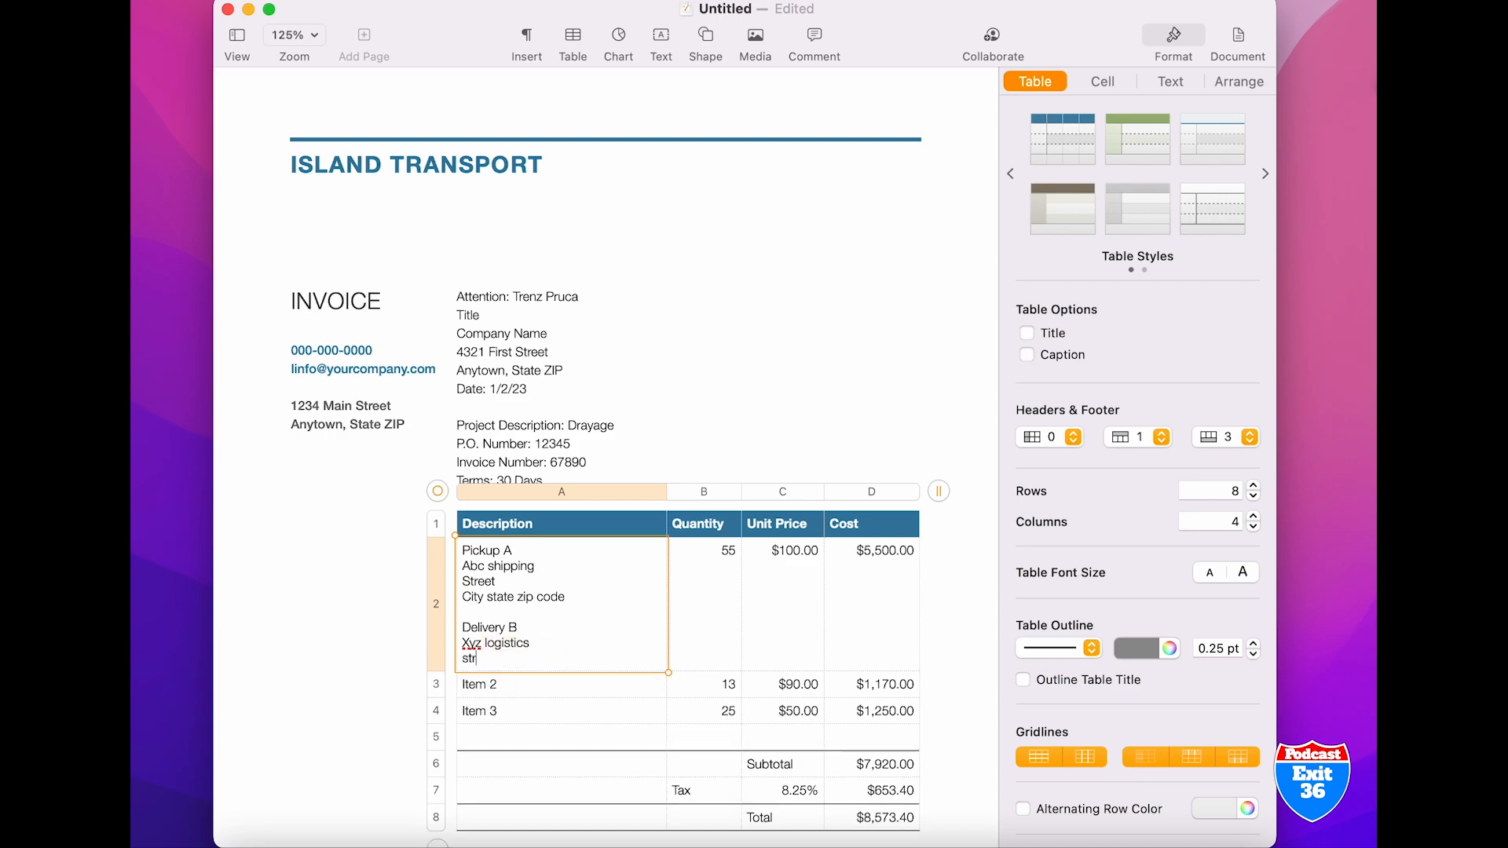
{"action": "key", "text": "Return"}
{"action": "type", "text": "City "}
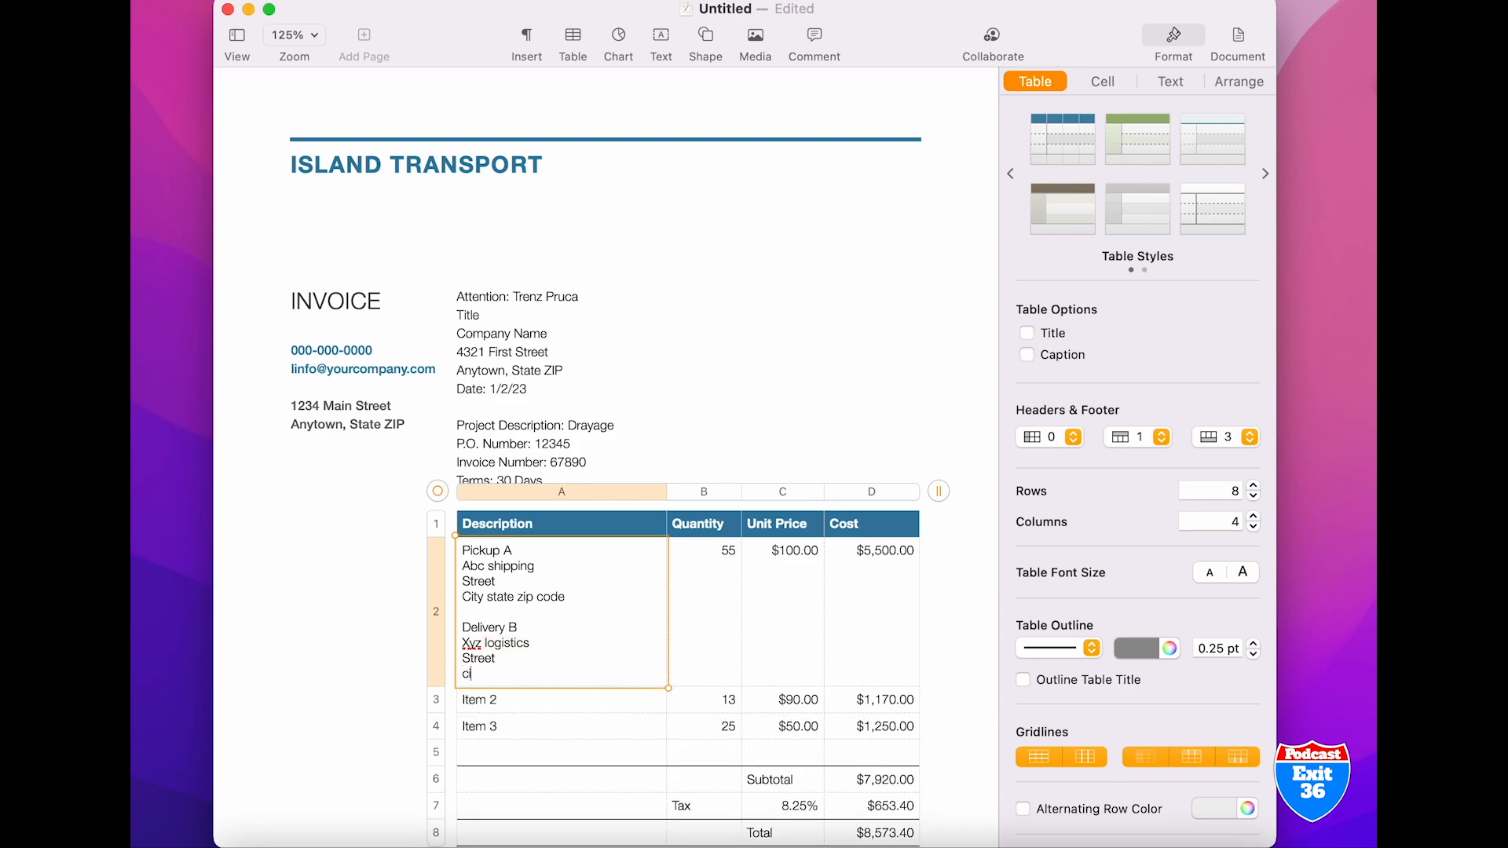
{"action": "type", "text": "state zip"}
Set the first item's quantity to 1 and its unit price to 1000.00
{"action": "left_click", "coordinate": [721, 597]}
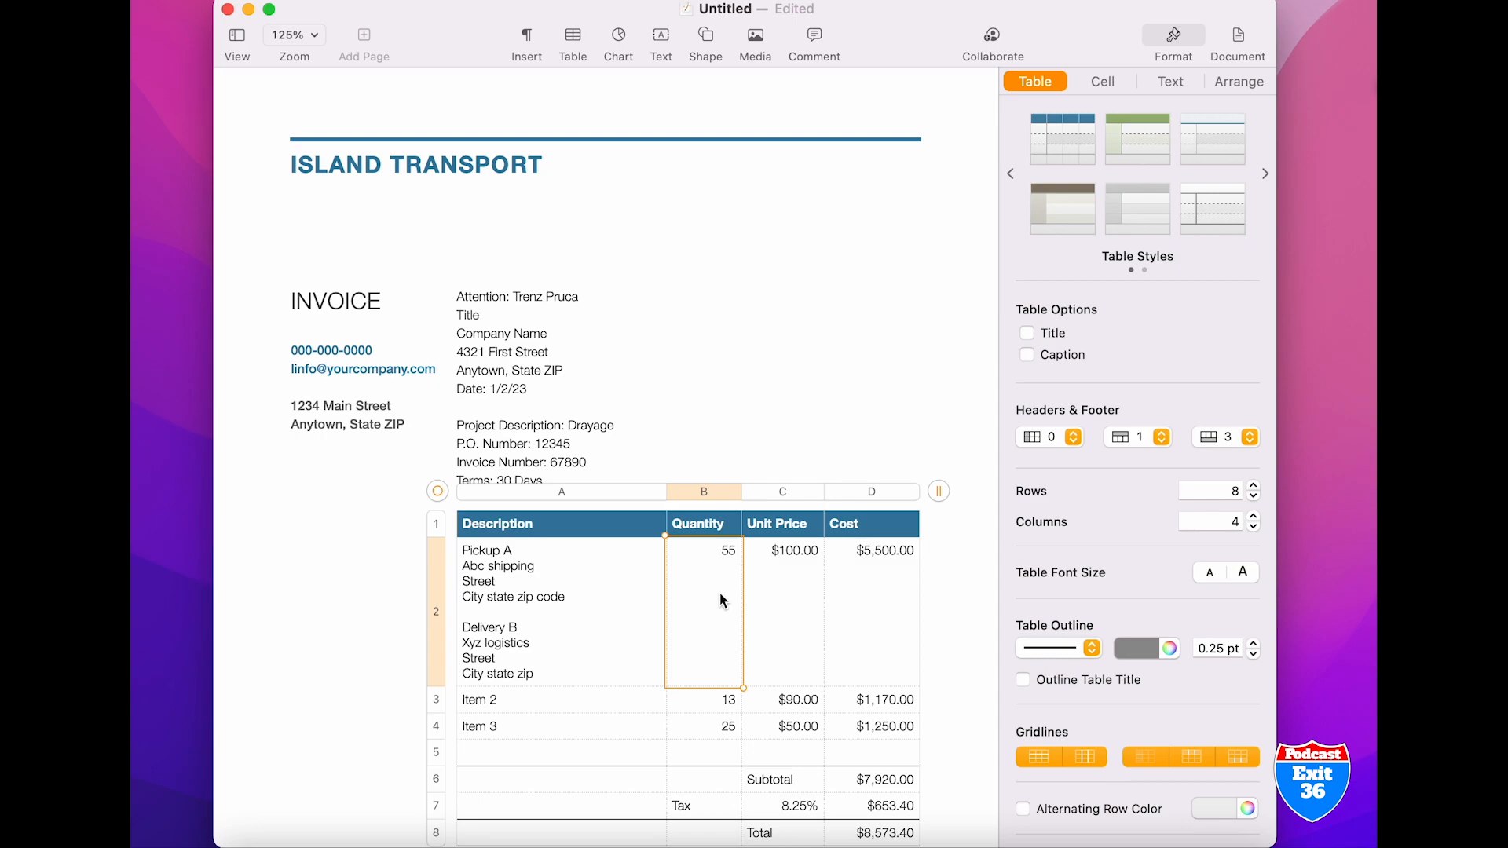
{"action": "key", "text": "BackSpace"}
{"action": "left_click", "coordinate": [794, 561]}
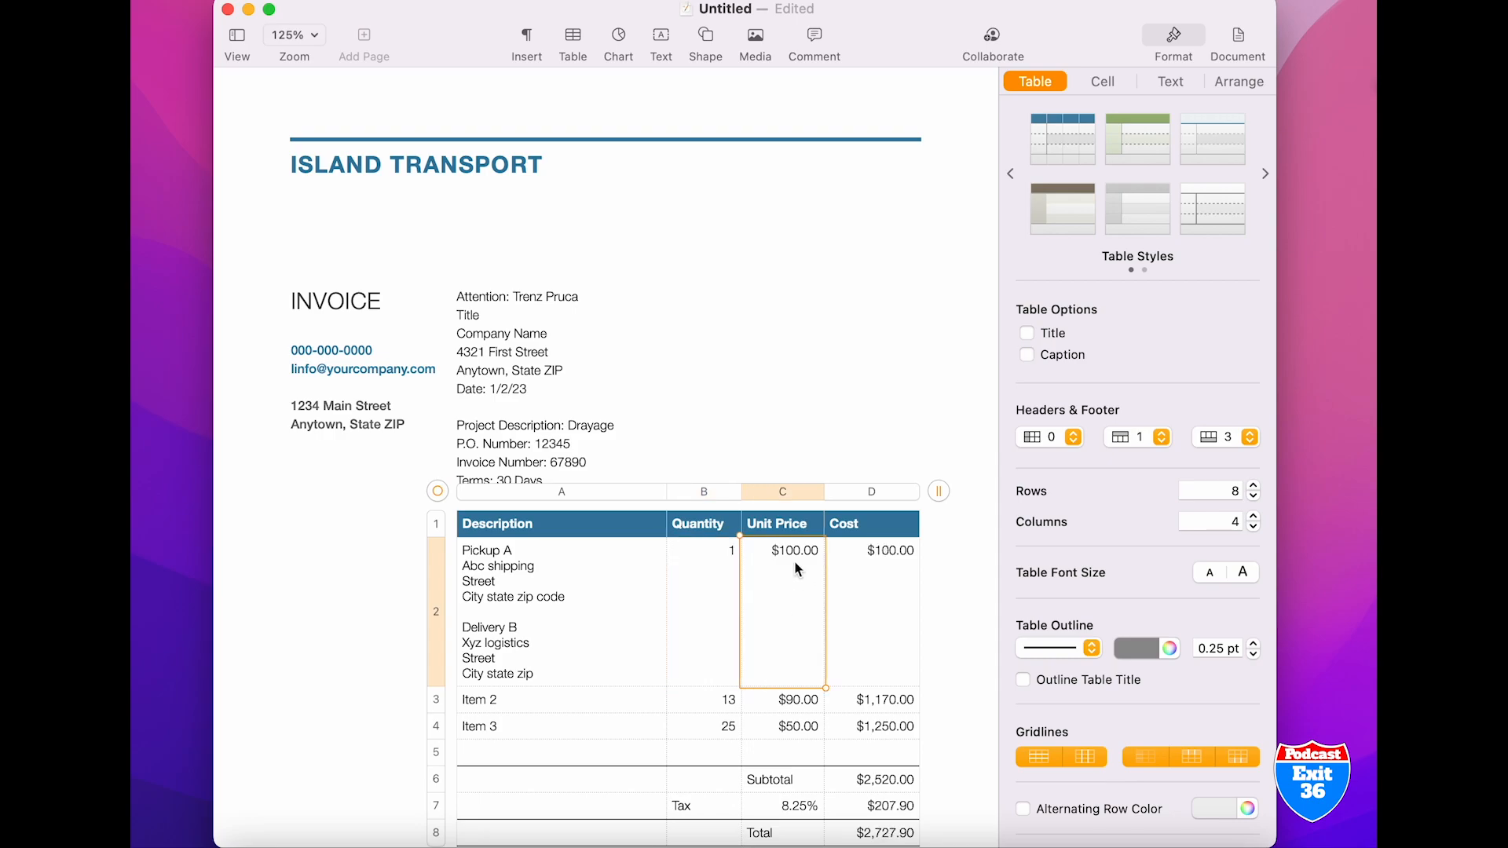
{"action": "type", "text": "1000.00"}
Add a column after the Quantity column and open the new column's options
{"action": "left_click", "coordinate": [732, 494]}
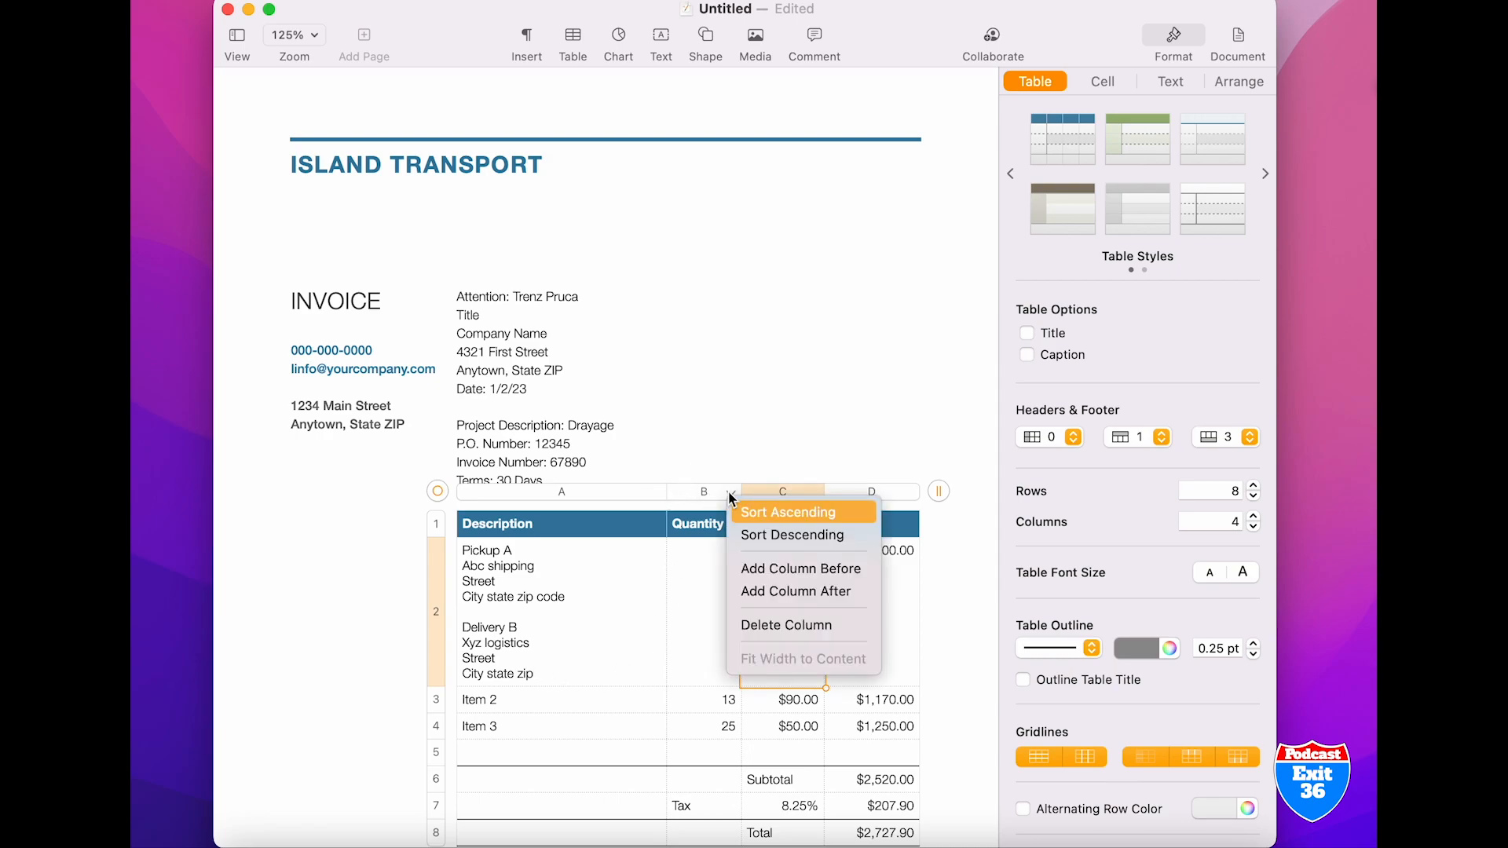
{"action": "left_click", "coordinate": [771, 590]}
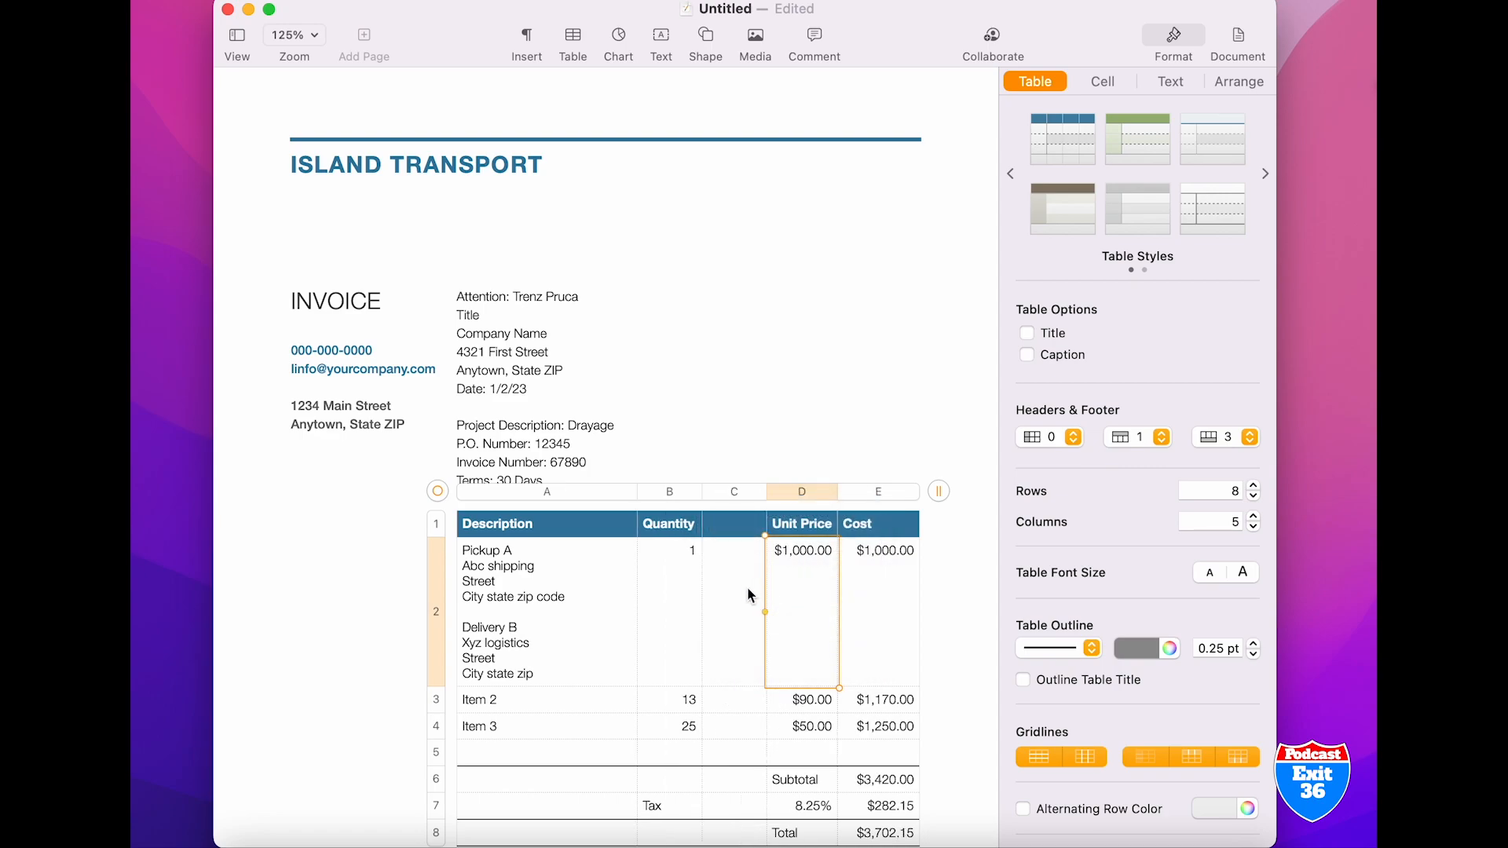
{"action": "left_click", "coordinate": [756, 494]}
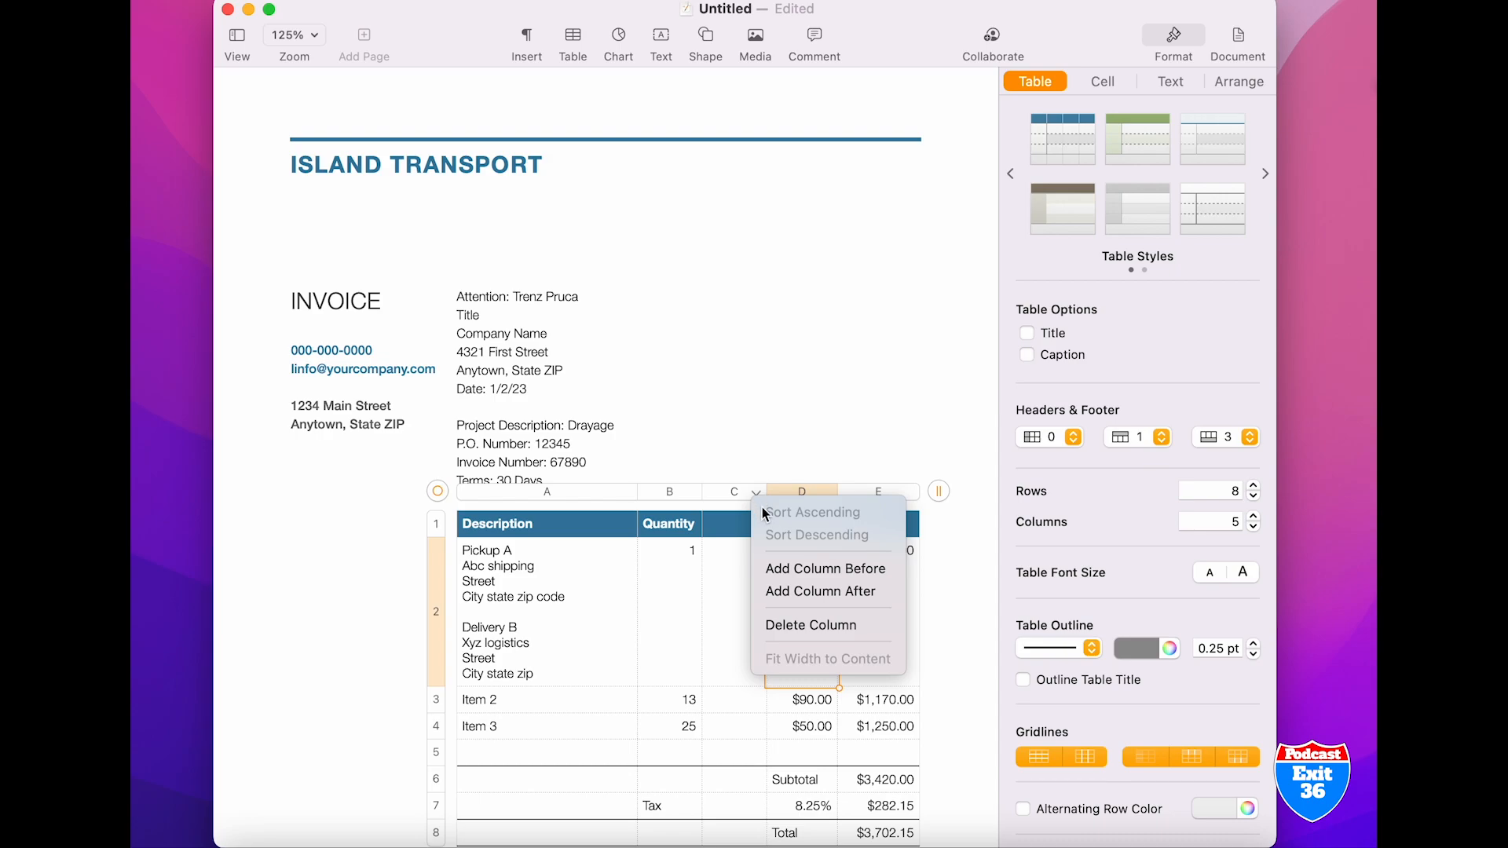
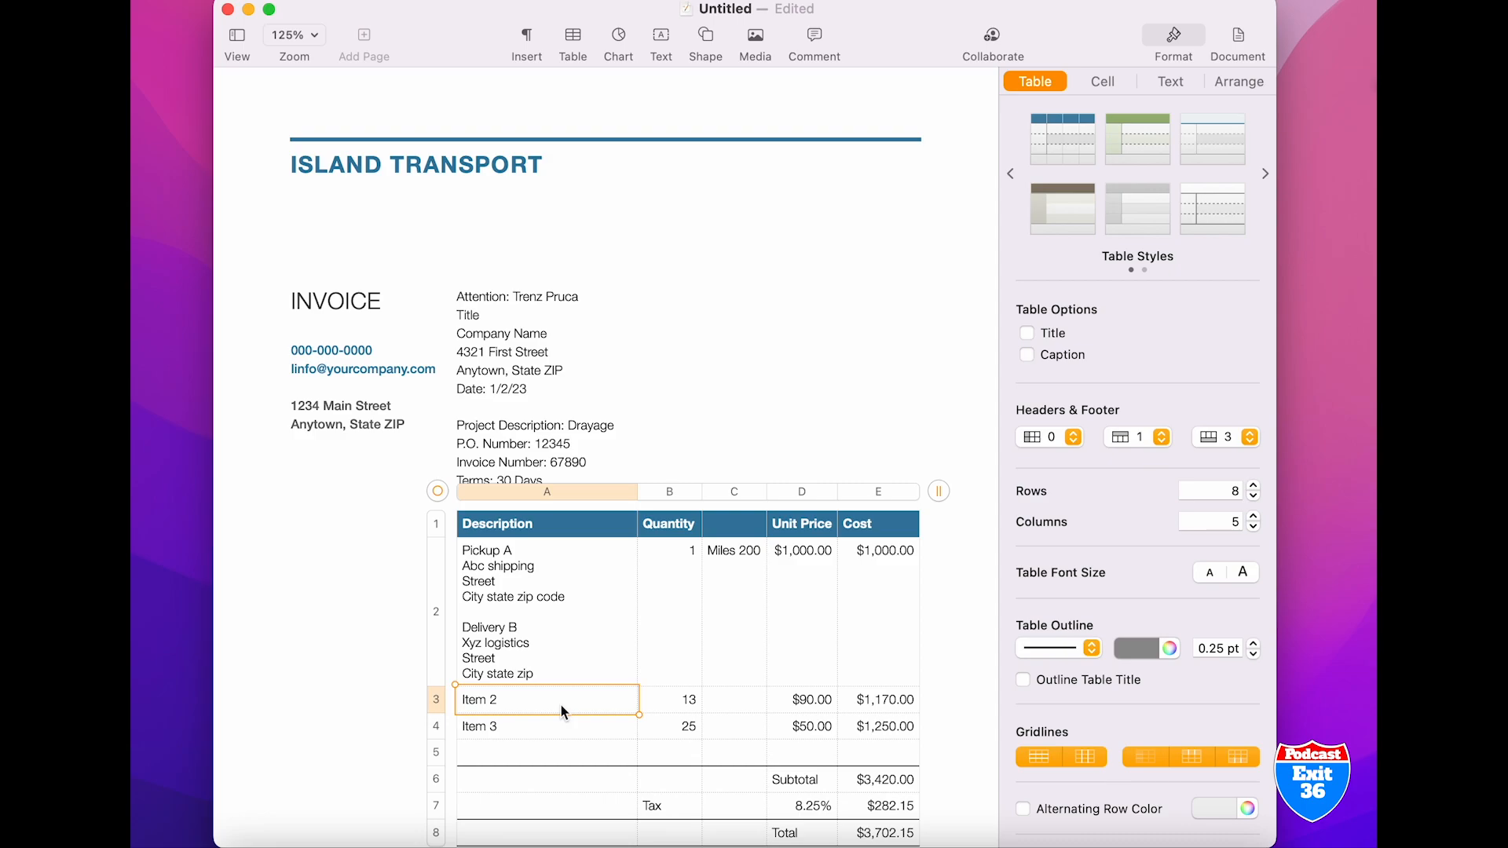
Clear the description, quantity and unit price of the "Item 2" and "Item 3" rows
{"action": "key", "text": "Delete"}
{"action": "left_click", "coordinate": [551, 718]}
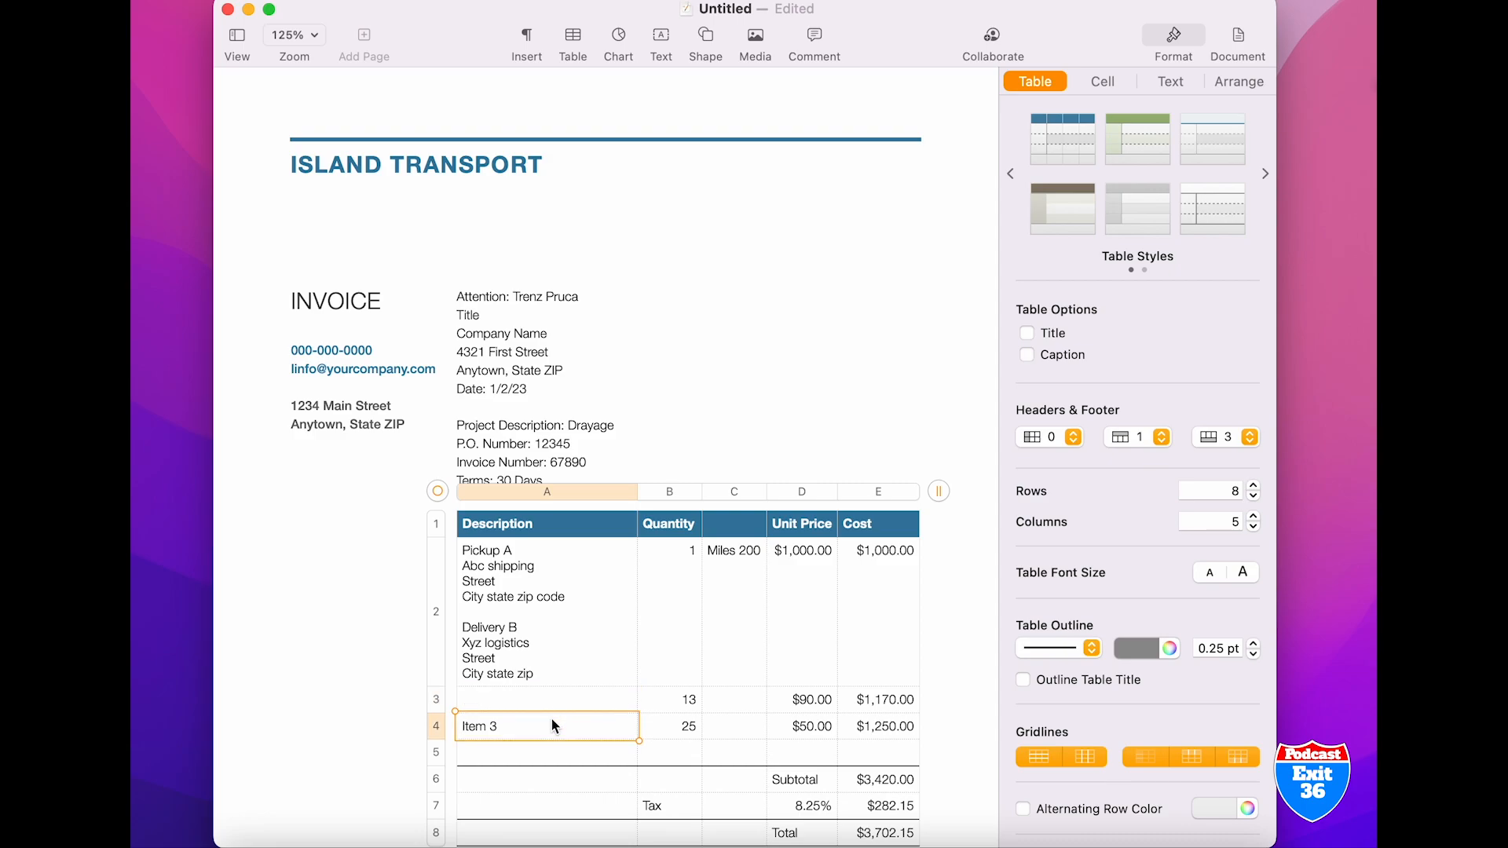
{"action": "key", "text": "Delete"}
{"action": "left_click", "coordinate": [667, 703]}
{"action": "key", "text": "Delete"}
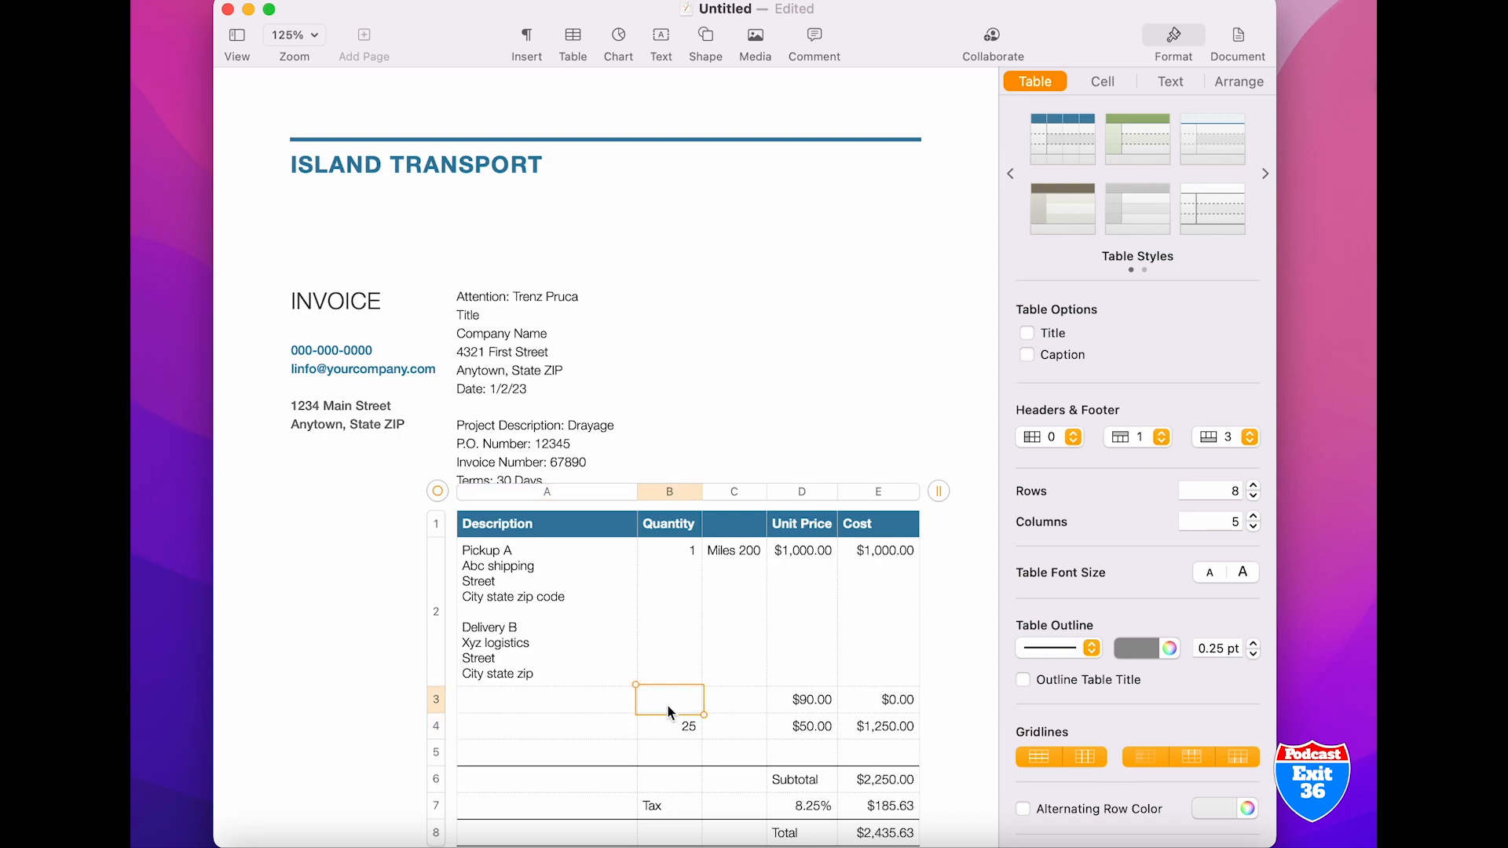
{"action": "left_click", "coordinate": [679, 729]}
{"action": "key", "text": "Delete"}
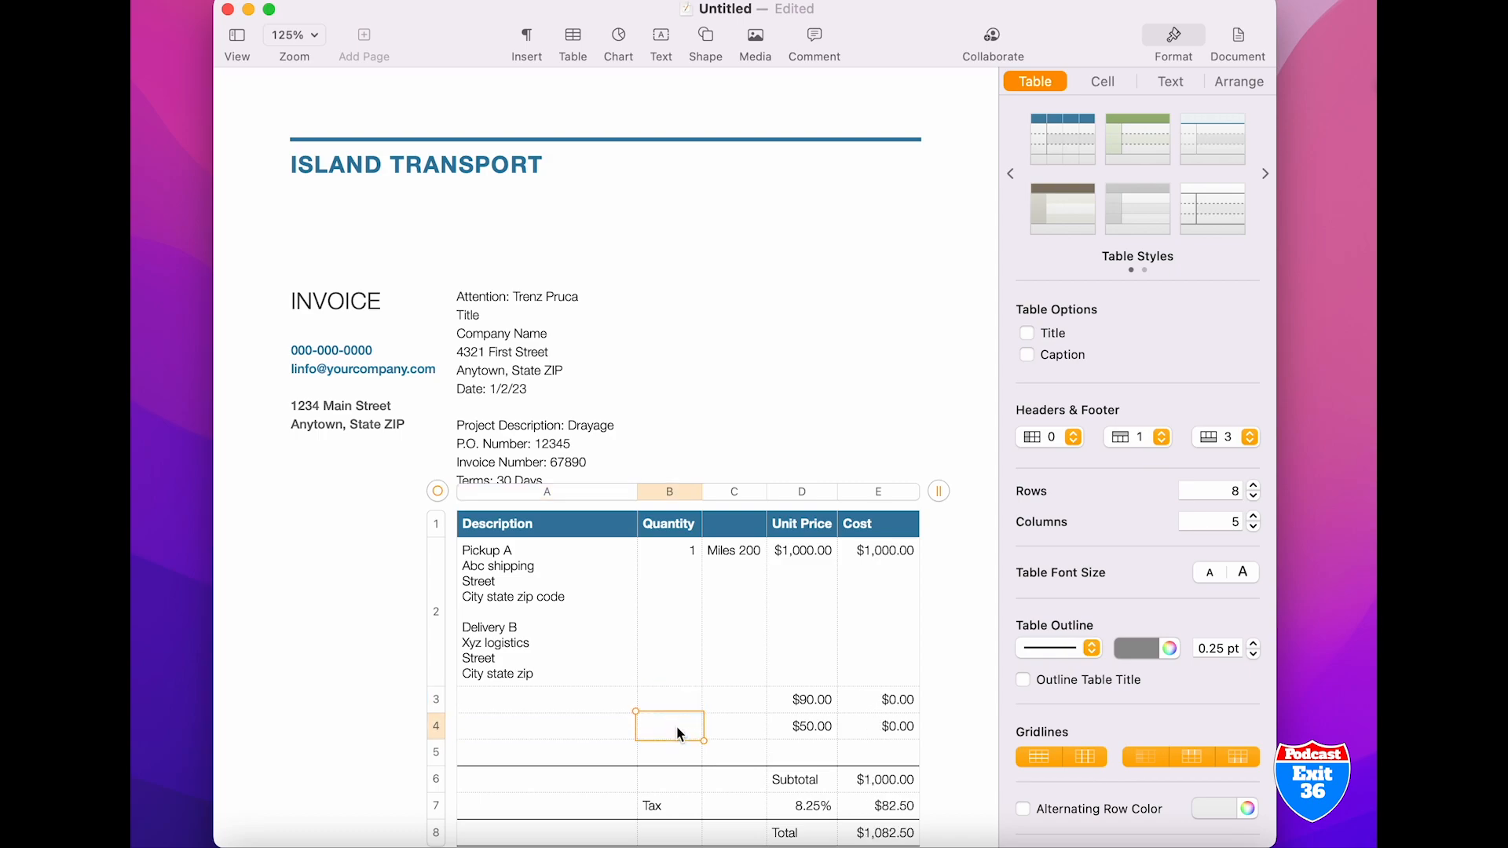
{"action": "left_click", "coordinate": [784, 706]}
{"action": "key", "text": "Delete"}
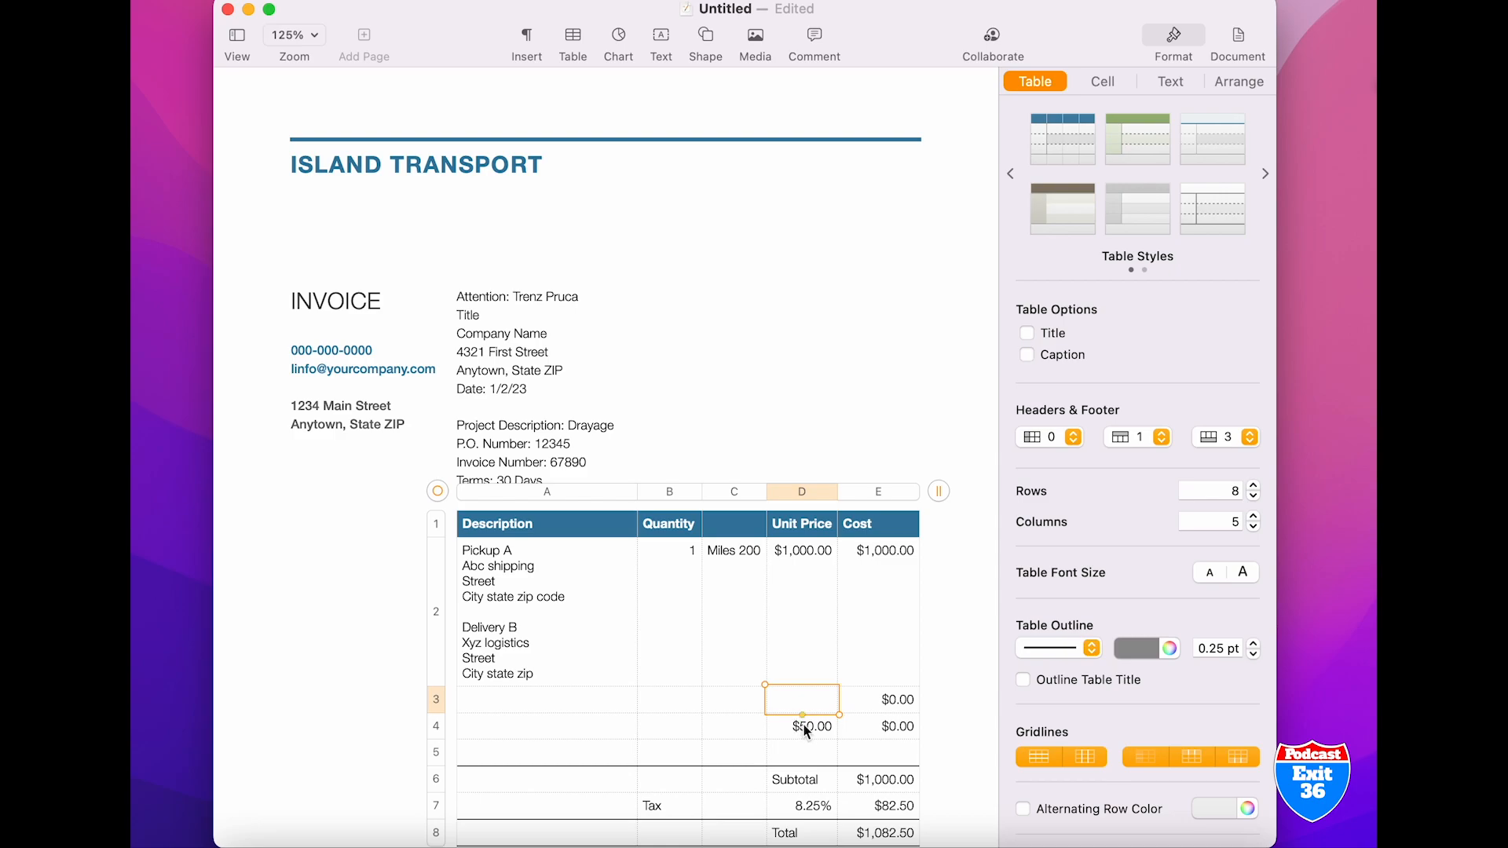
{"action": "left_click", "coordinate": [805, 730]}
{"action": "key", "text": "Delete"}
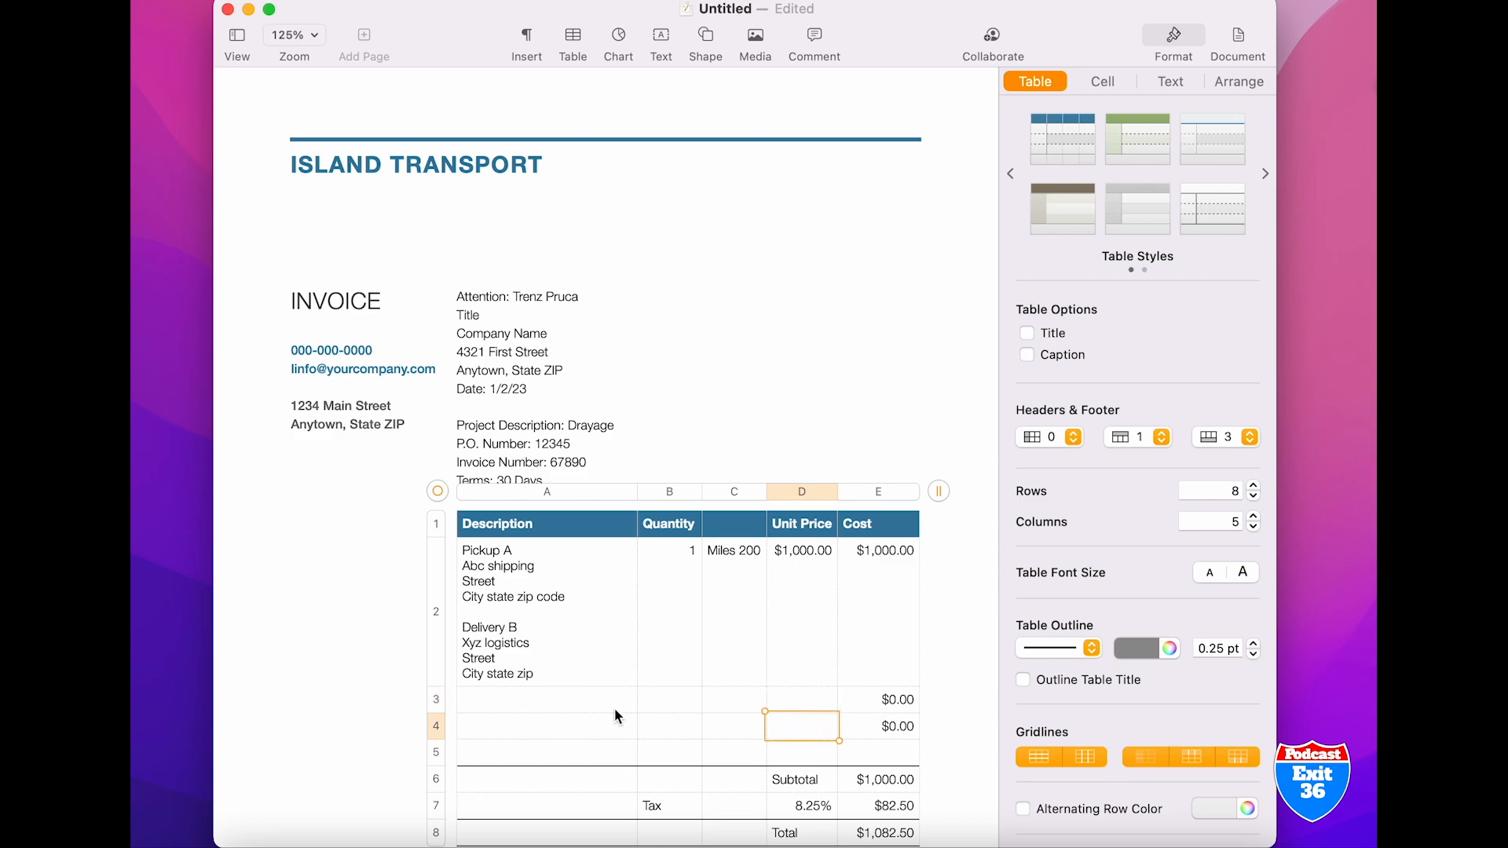
Fill the first emptied item row with the description "Detention", quantity "5 hrs" and unit price 100
{"action": "left_click", "coordinate": [552, 705]}
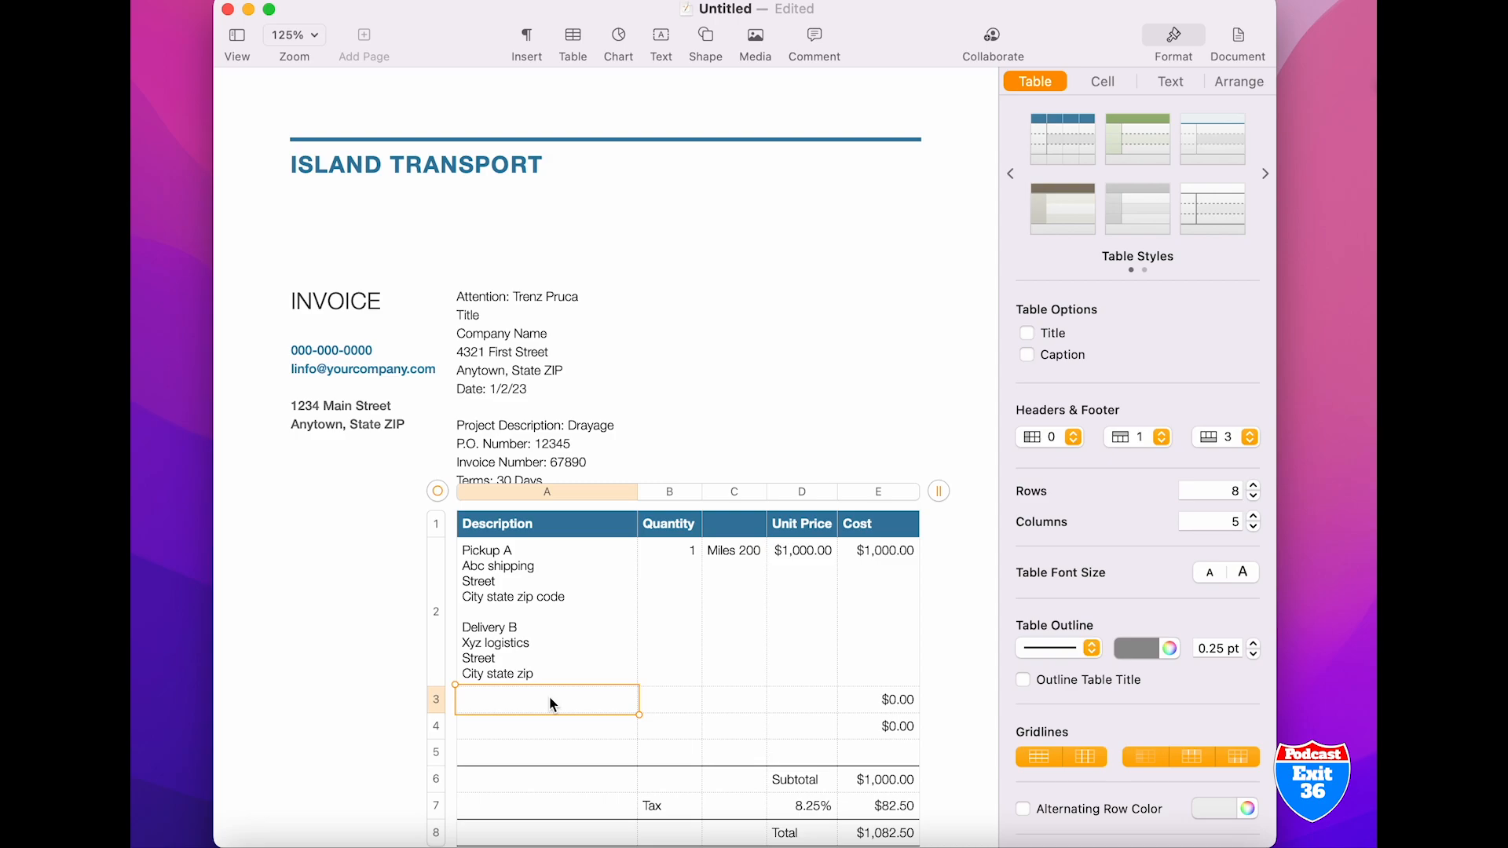
{"action": "type", "text": "Detention"}
{"action": "left_click", "coordinate": [680, 704]}
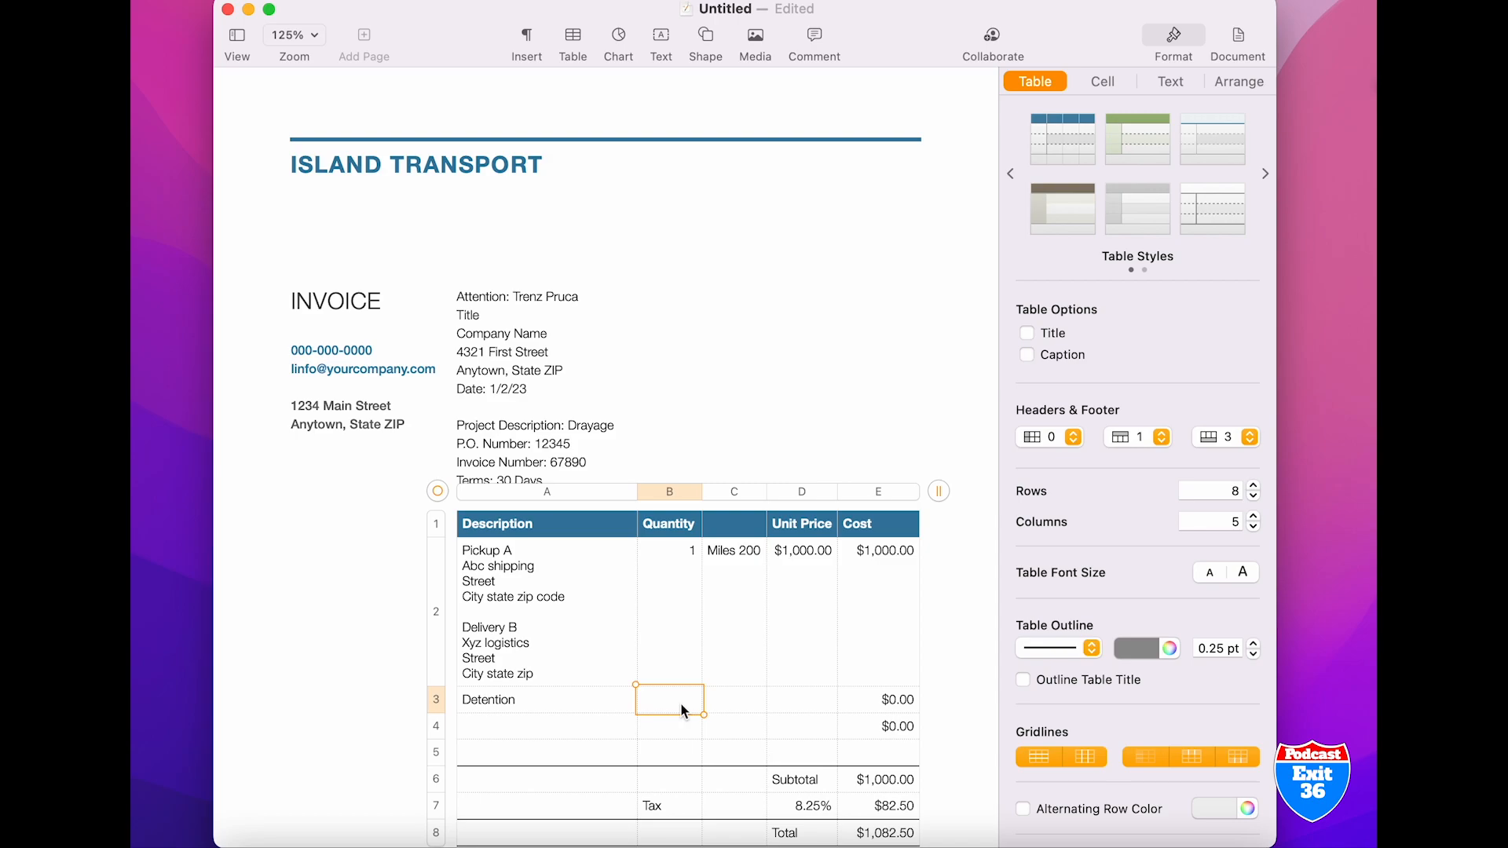
{"action": "type", "text": "5 hrs"}
{"action": "left_click", "coordinate": [801, 704]}
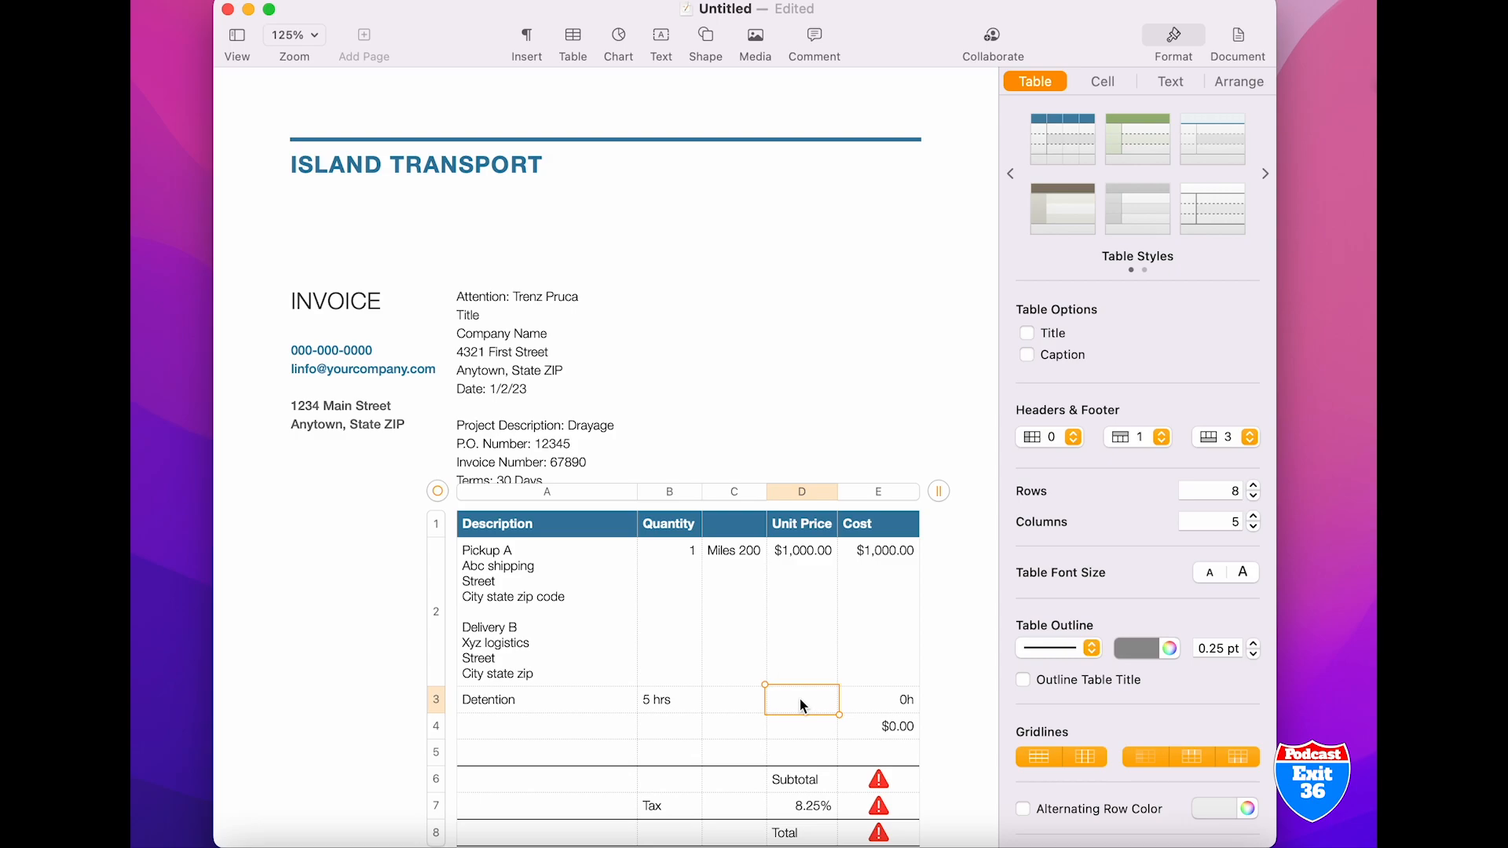
{"action": "type", "text": "100"}
{"action": "left_click", "coordinate": [801, 736]}
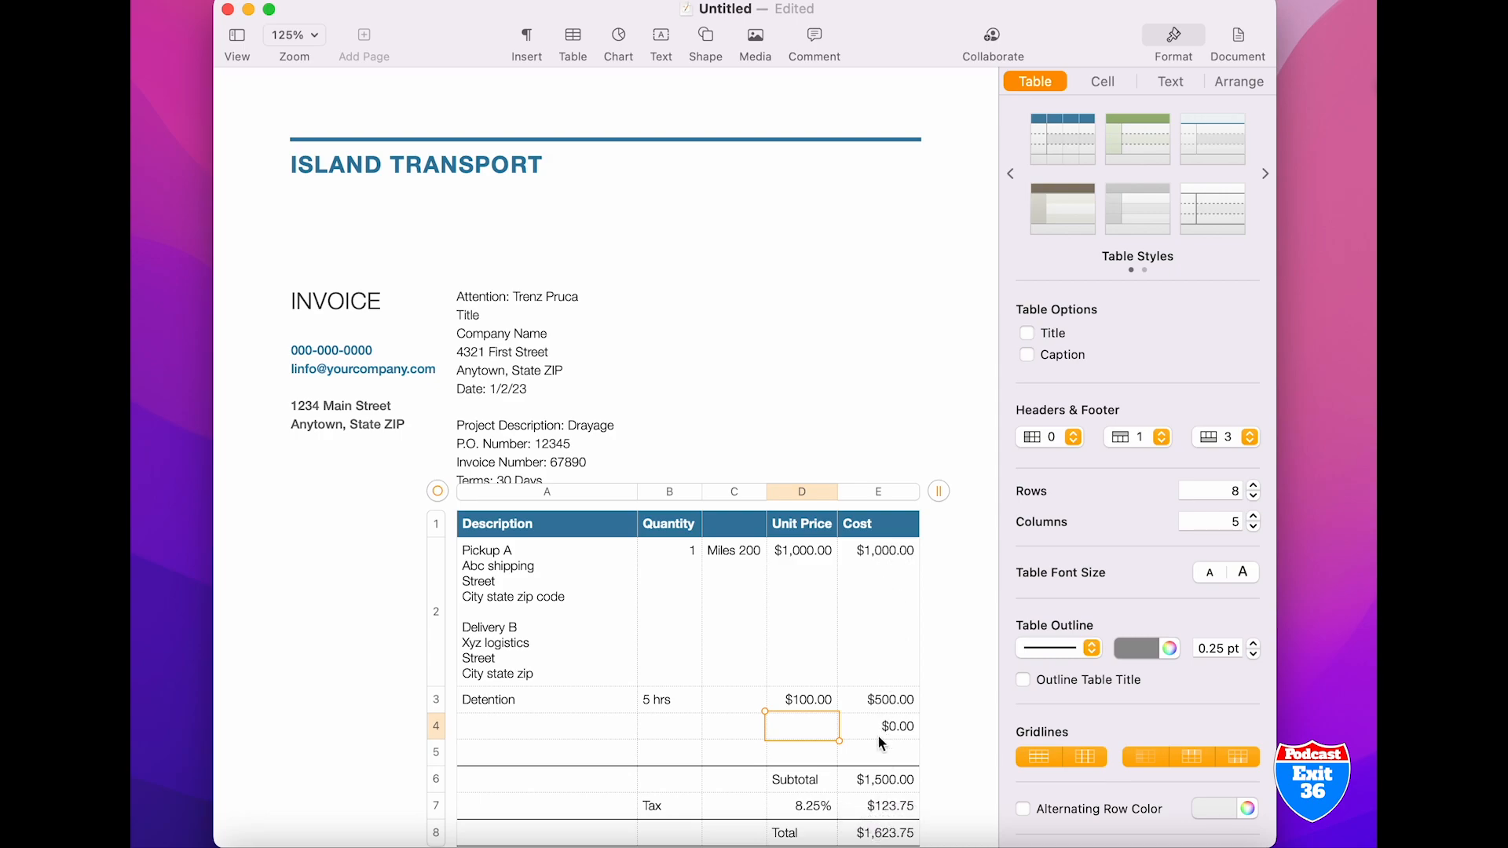
Clear the tax row of the invoice table, removing its rate, label and amount
{"action": "left_click", "coordinate": [812, 814]}
{"action": "key", "text": "BackSpace"}
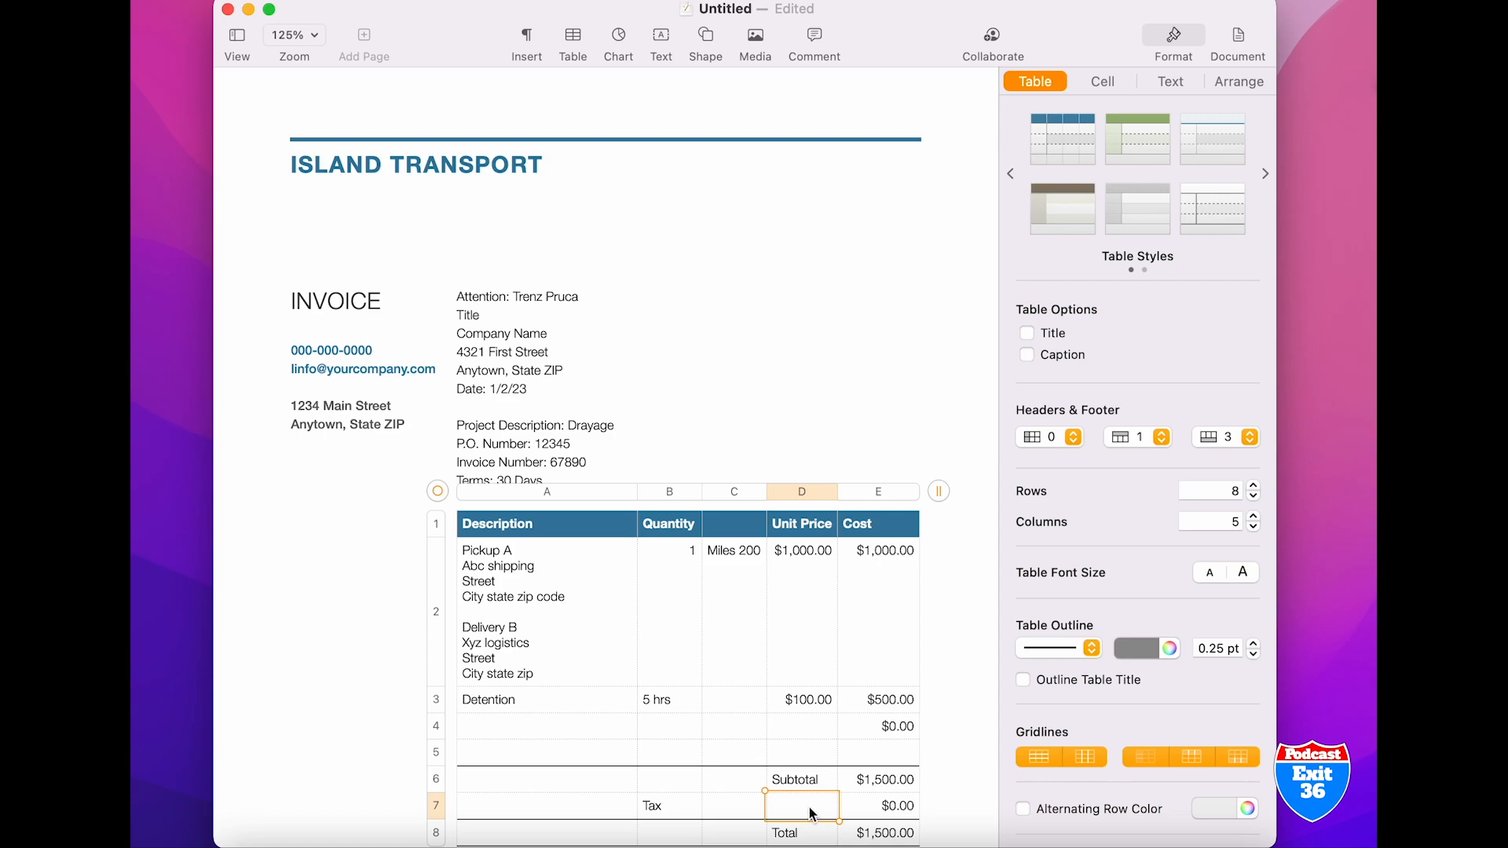
{"action": "left_click", "coordinate": [673, 807]}
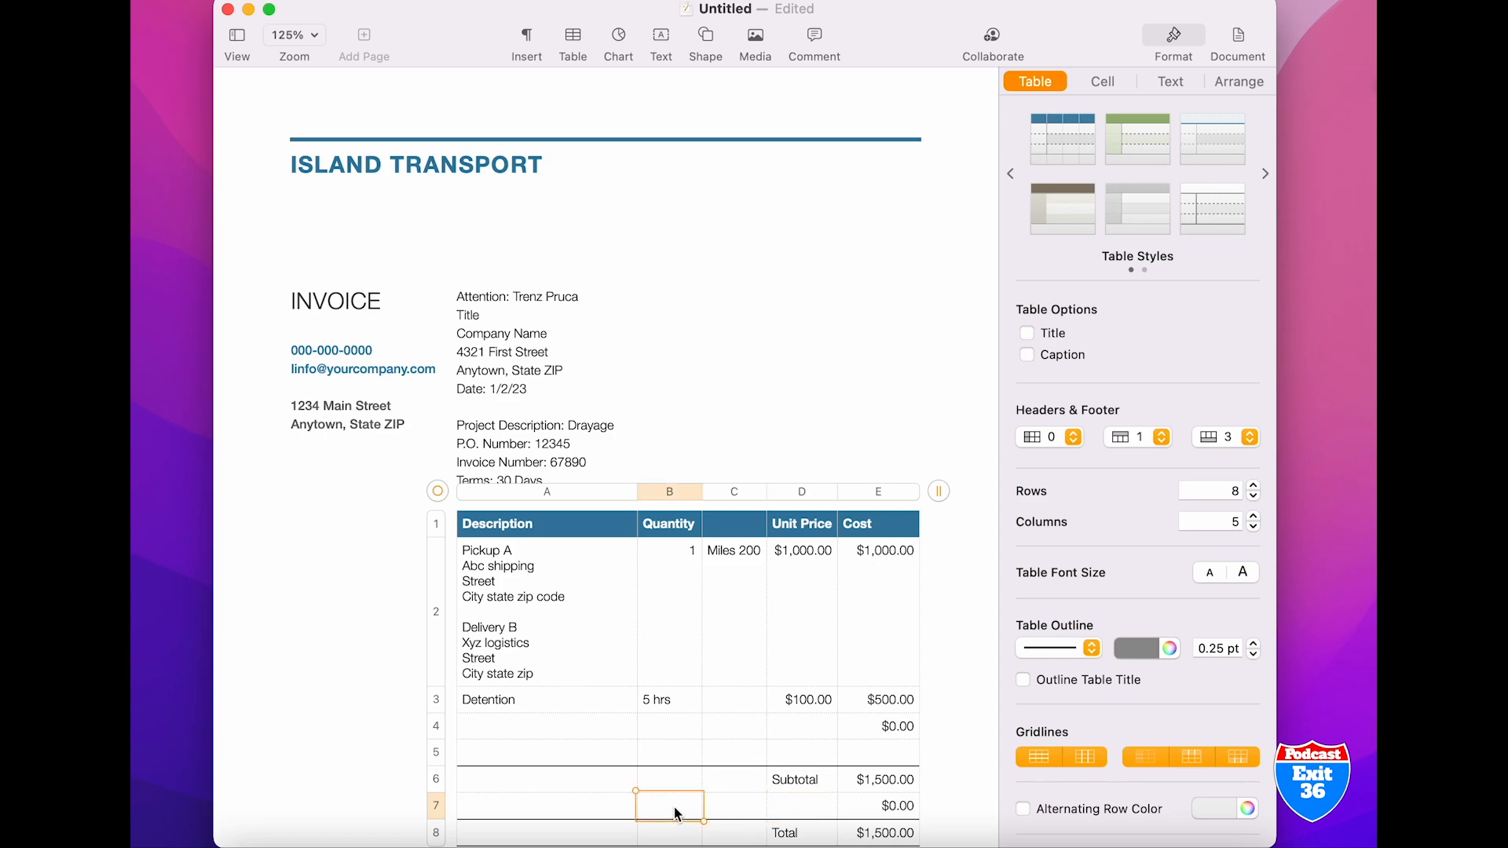
{"action": "left_click", "coordinate": [897, 809]}
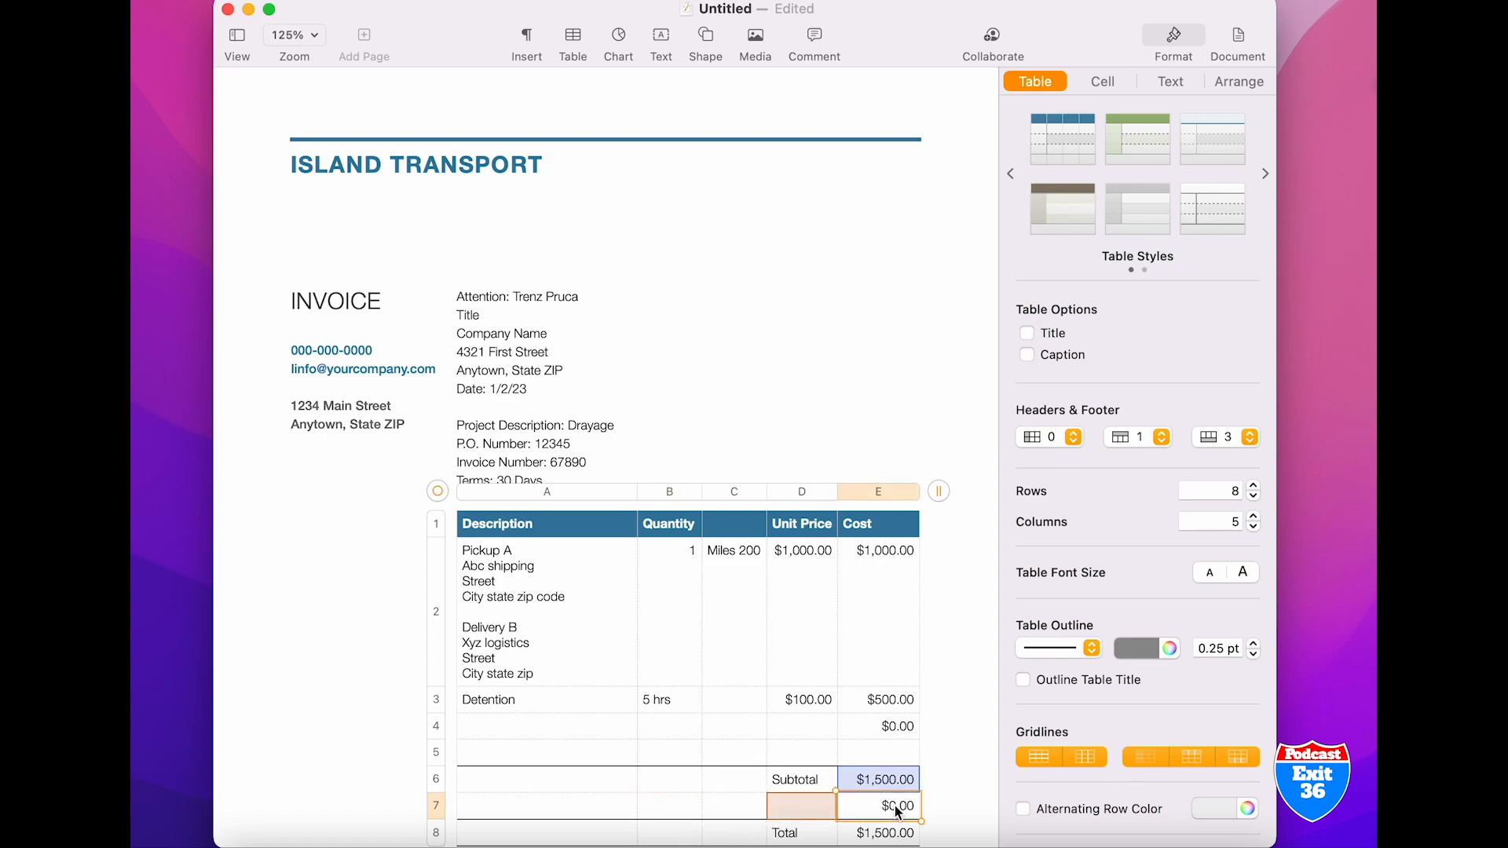
{"action": "key", "text": "BackSpace"}
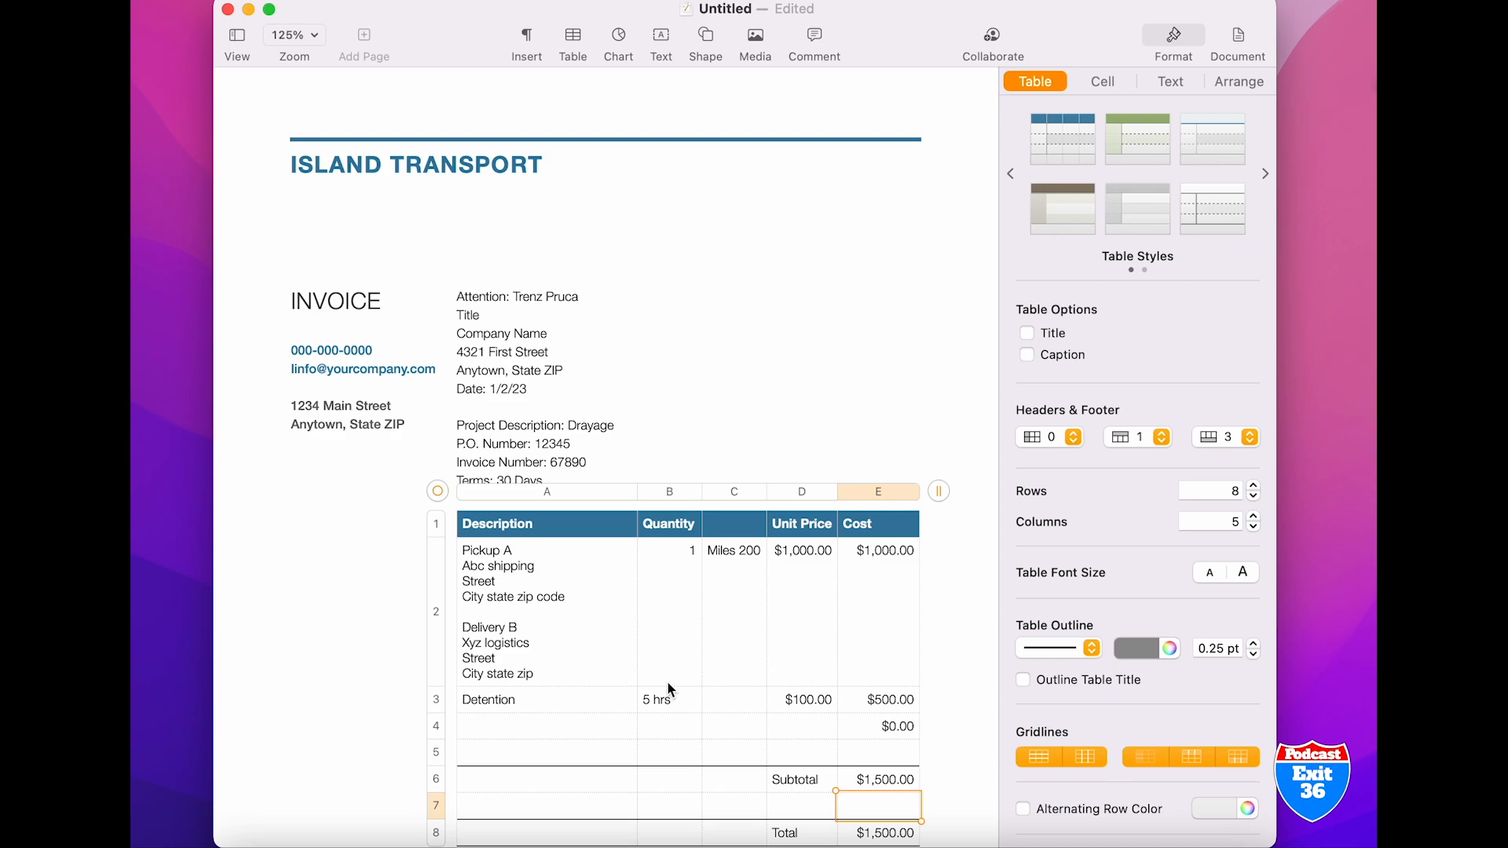
Enter "CHASSIS" as the description in the row below Detention
{"action": "left_click", "coordinate": [555, 731]}
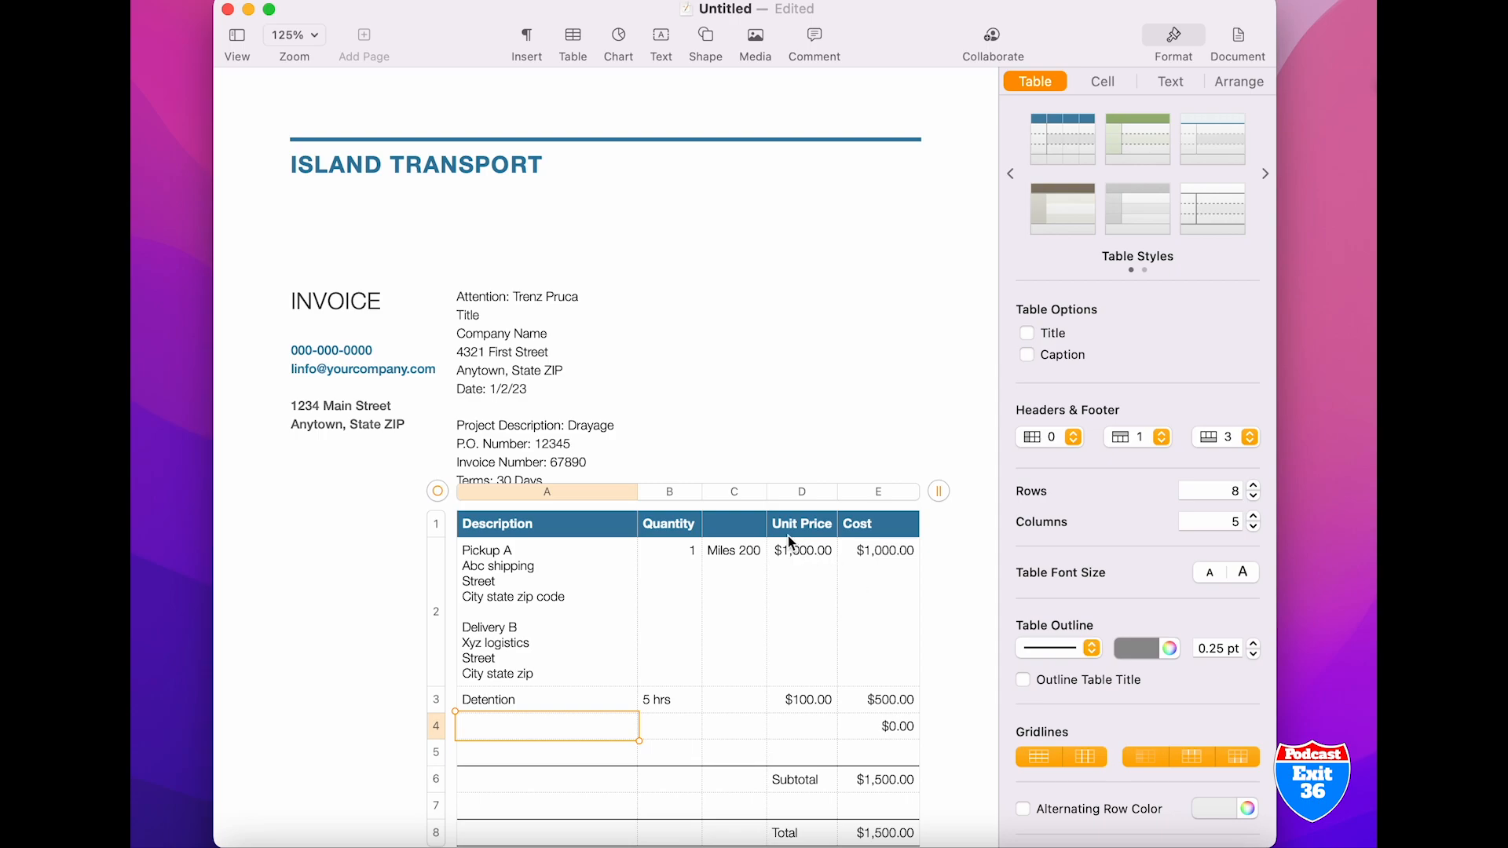
{"action": "left_click", "coordinate": [495, 730]}
{"action": "type", "text": "CHASSIS"}
Set the chassis item's quantity to 2
{"action": "left_click", "coordinate": [669, 727]}
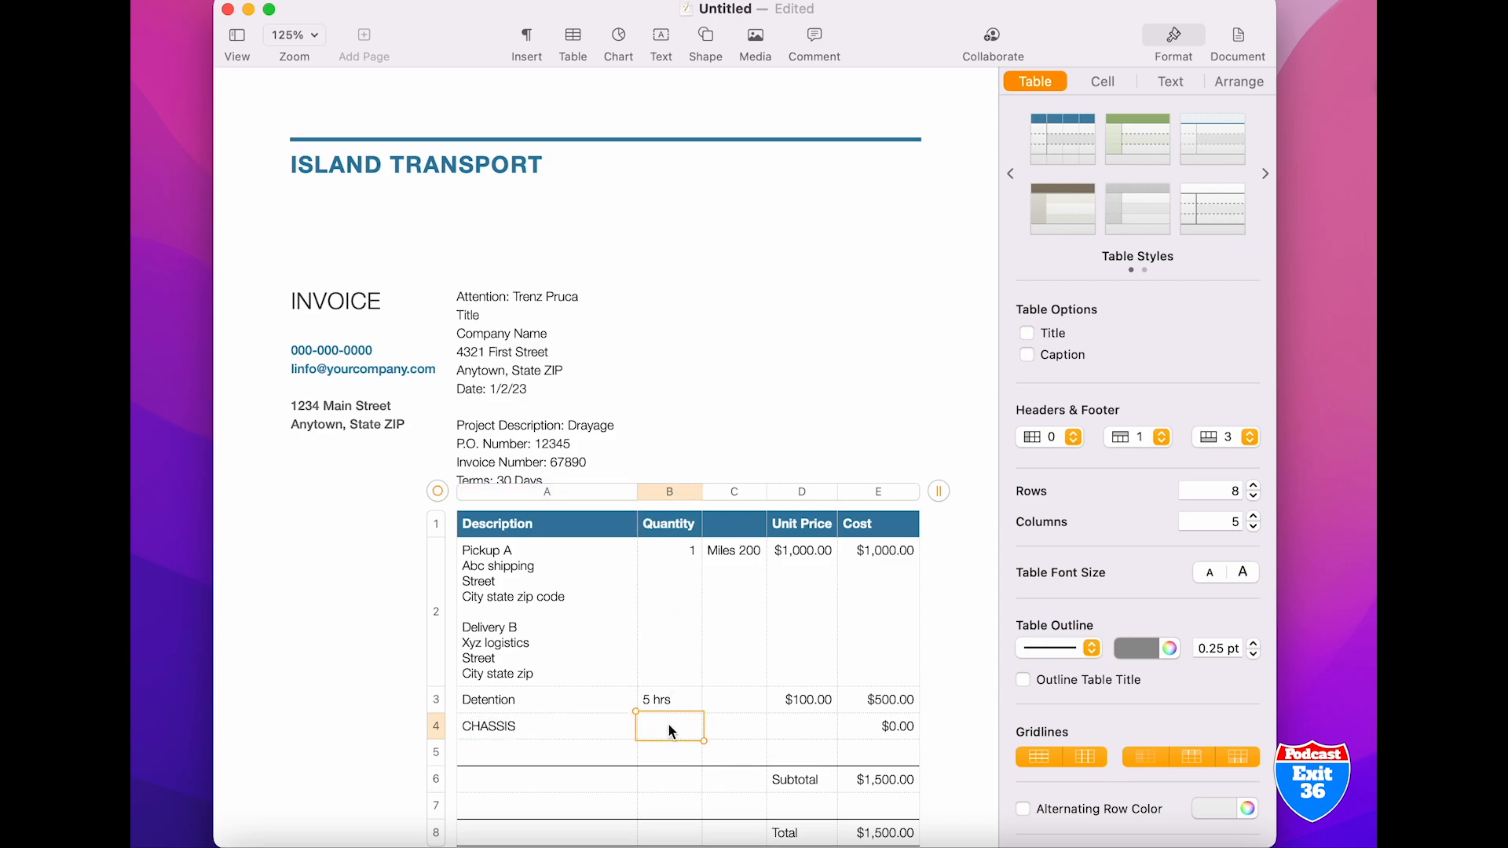
{"action": "type", "text": "2 DAYS"}
{"action": "key", "text": "BackSpace"}
{"action": "key", "text": "BackSpace"}
{"action": "key", "text": "BackSpace"}
{"action": "key", "text": "BackSpace"}
{"action": "key", "text": "BackSpace"}
Extend the chassis description to "CHASSIS (DAY)" and set its unit price to 35
{"action": "left_click", "coordinate": [540, 725]}
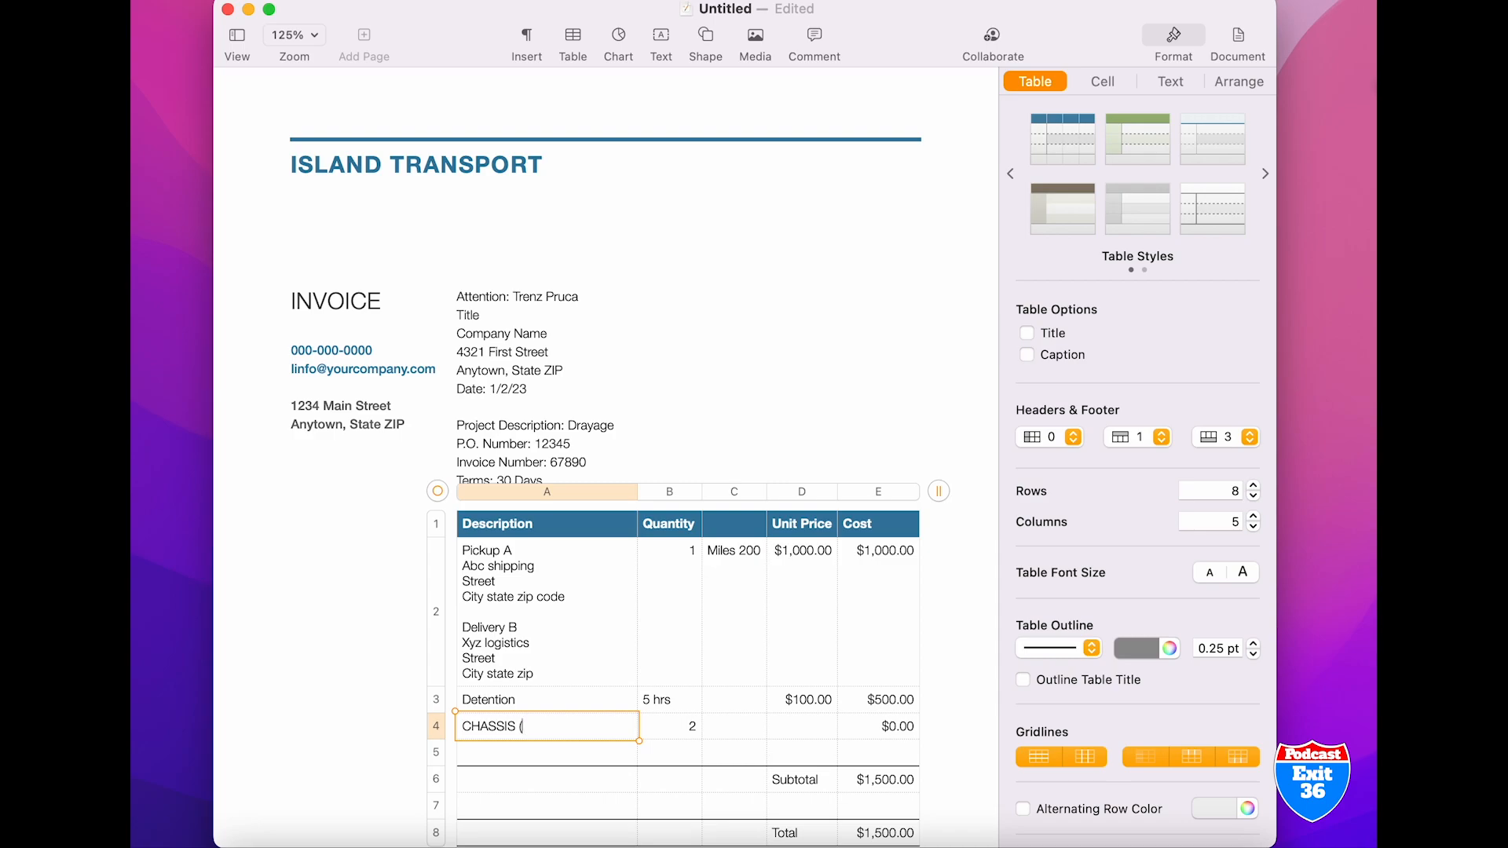
{"action": "type", "text": "DAY)"}
{"action": "left_click", "coordinate": [817, 731]}
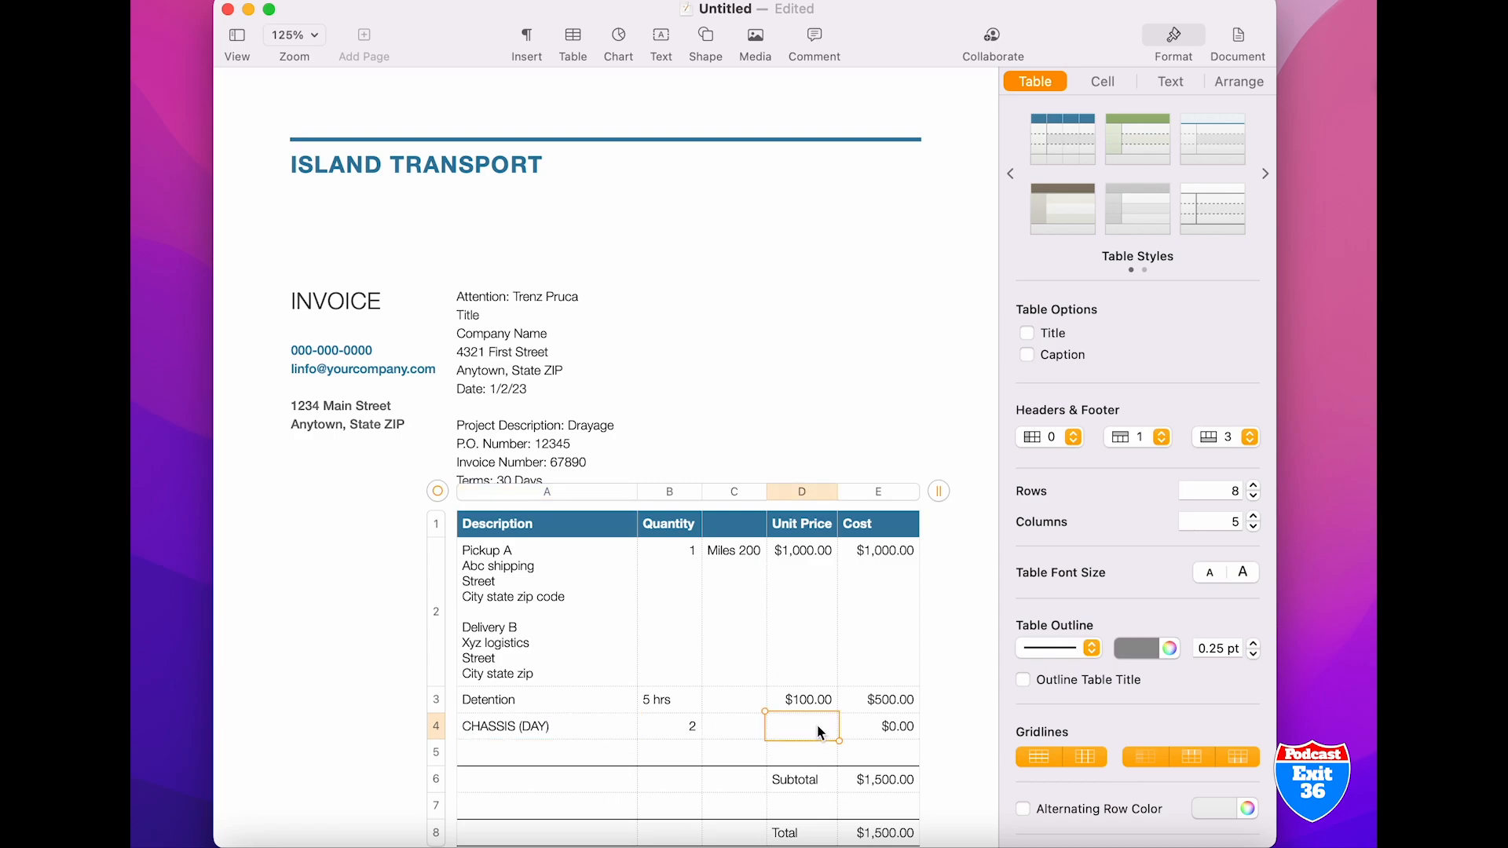
{"action": "type", "text": "35"}
{"action": "left_click", "coordinate": [876, 750]}
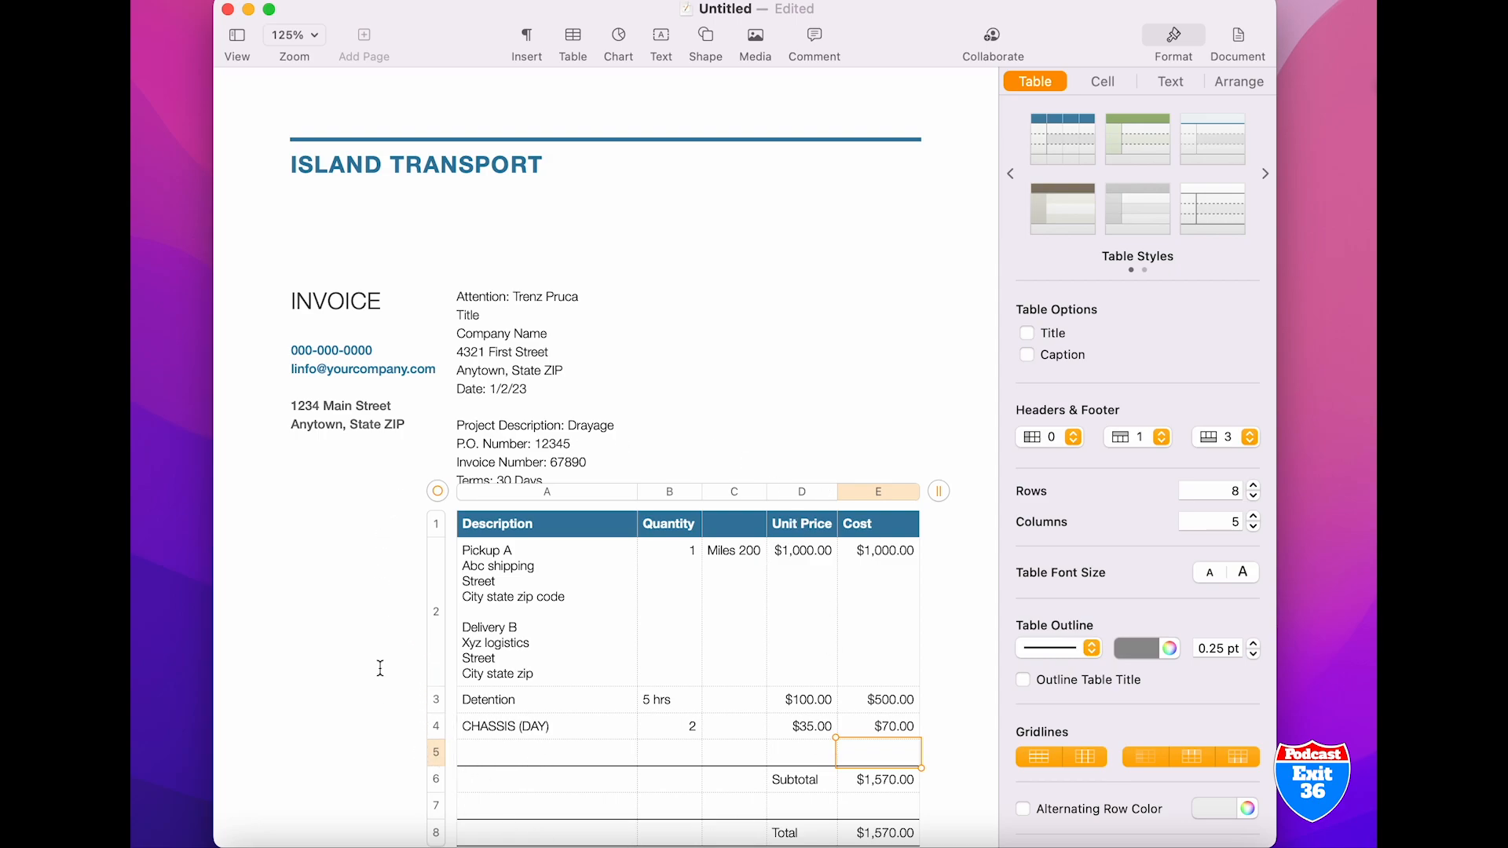
Replace the closing paragraph below the table with "Thank you for your service." and delete the signatory's name under "Sincerely yours,"
{"action": "left_click", "coordinate": [955, 662]}
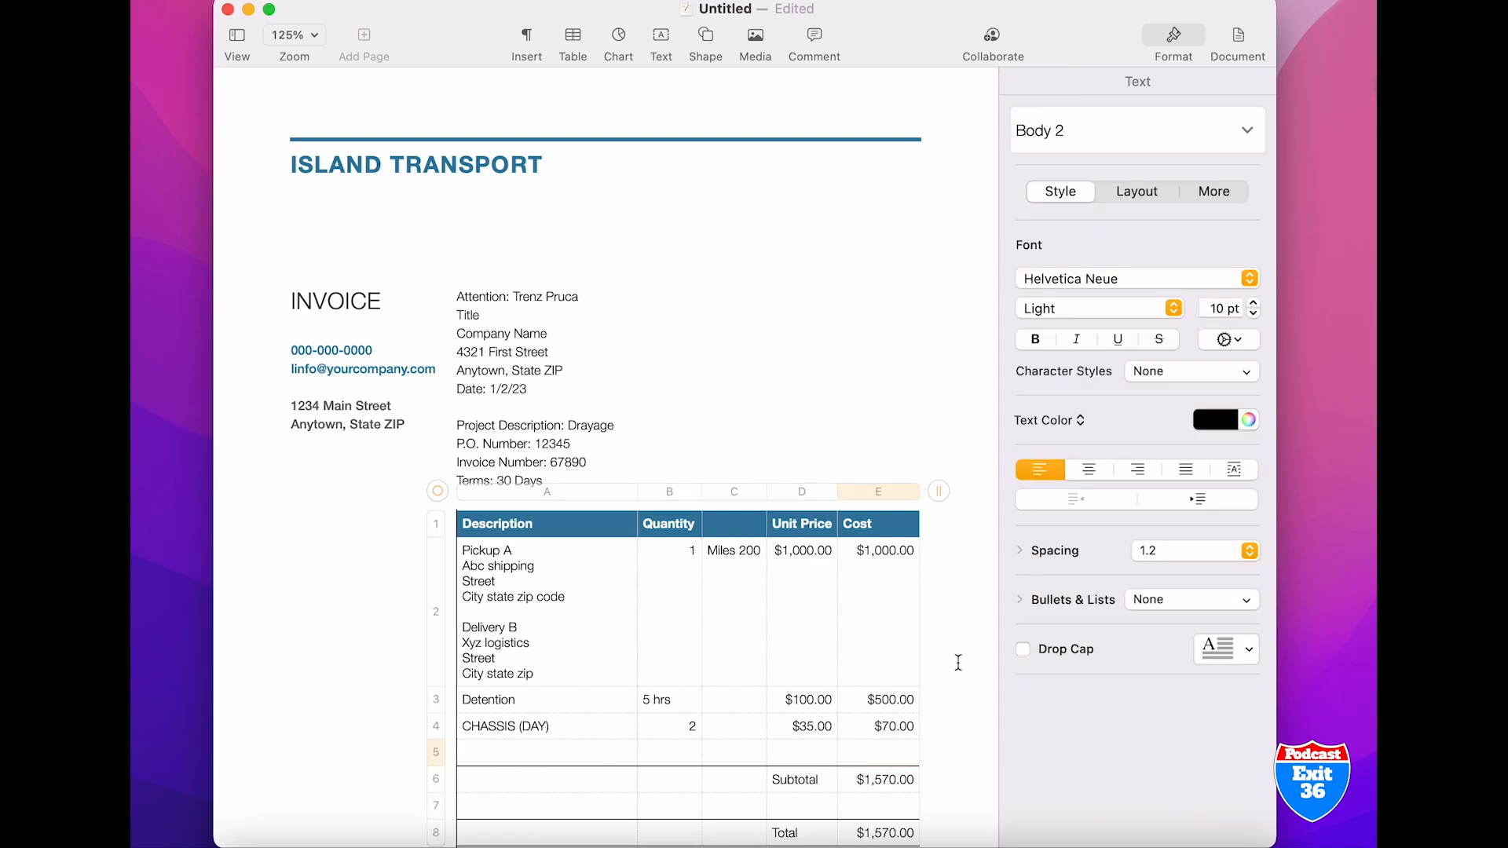
{"action": "key", "text": "Down"}
{"action": "key", "text": "Down"}
{"action": "key", "text": "Down"}
{"action": "key", "text": "Down"}
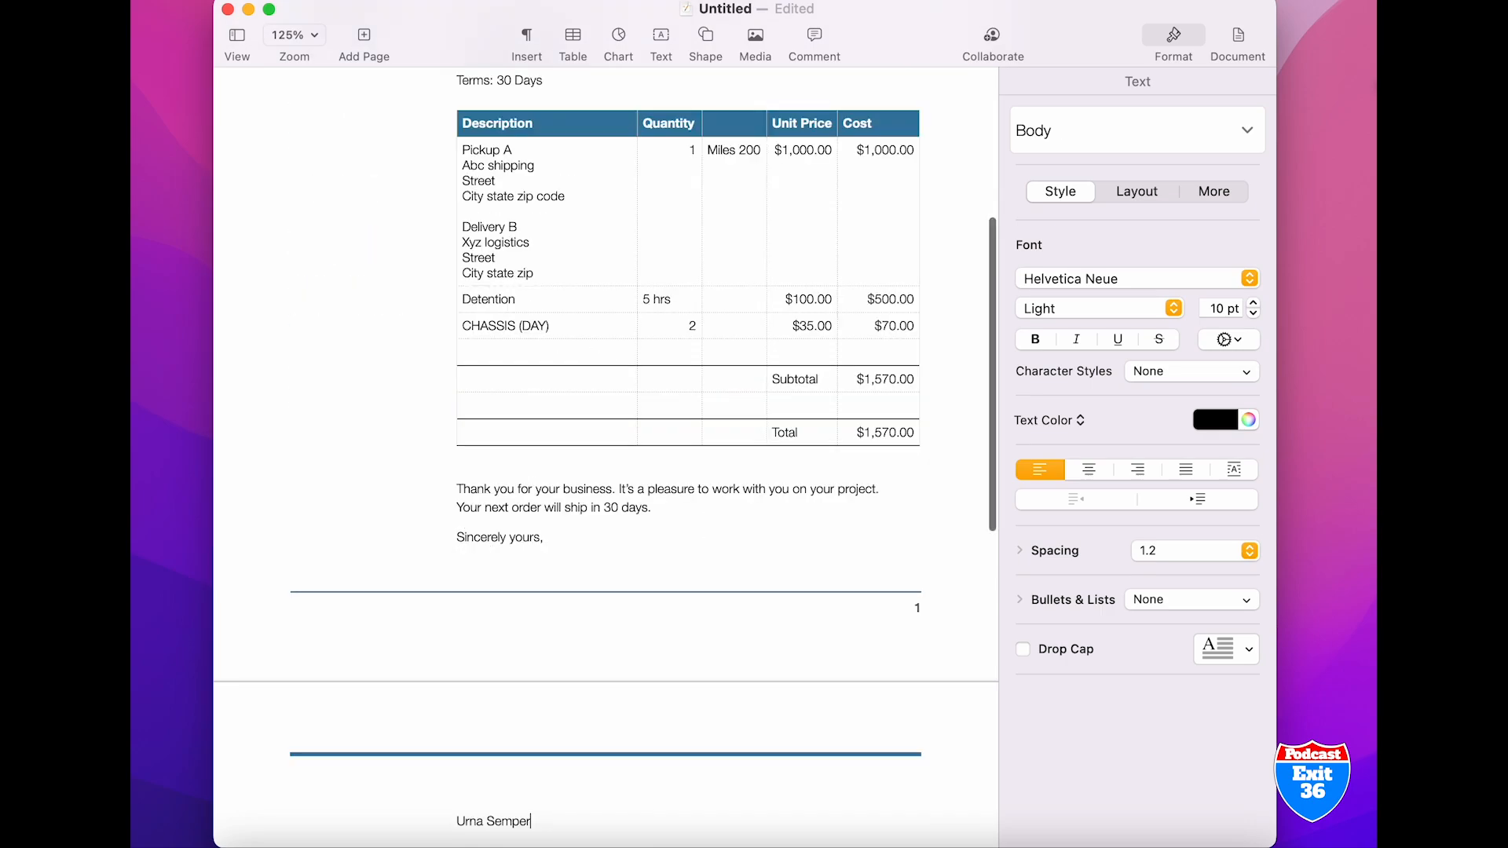
{"action": "left_click", "coordinate": [649, 508]}
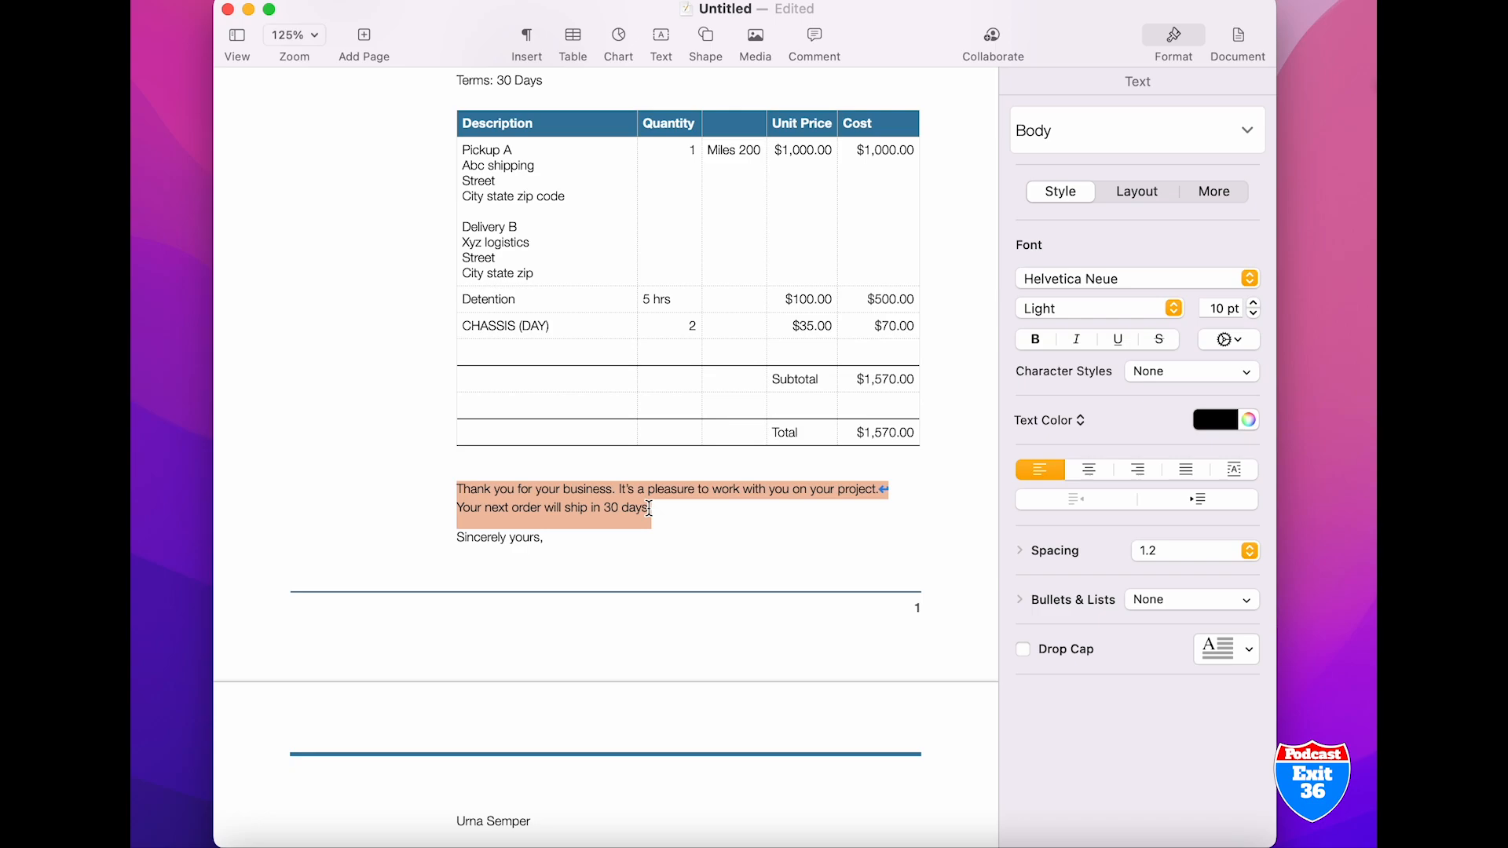
{"action": "key", "text": "BackSpace"}
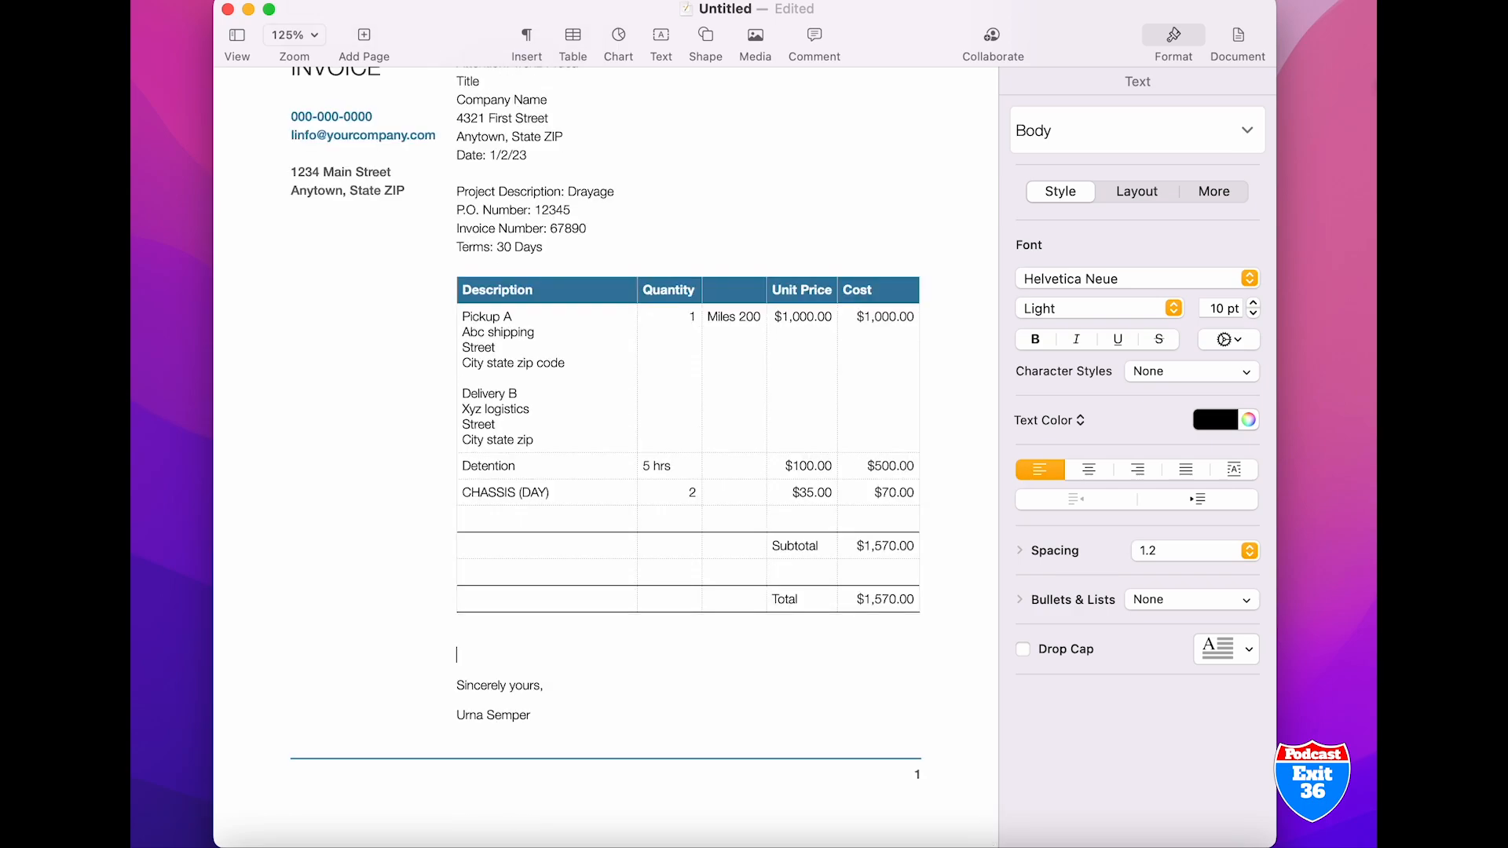
{"action": "type", "text": "Thank you for your service."}
{"action": "triple_click", "coordinate": [534, 712]}
{"action": "key", "text": "BackSpace"}
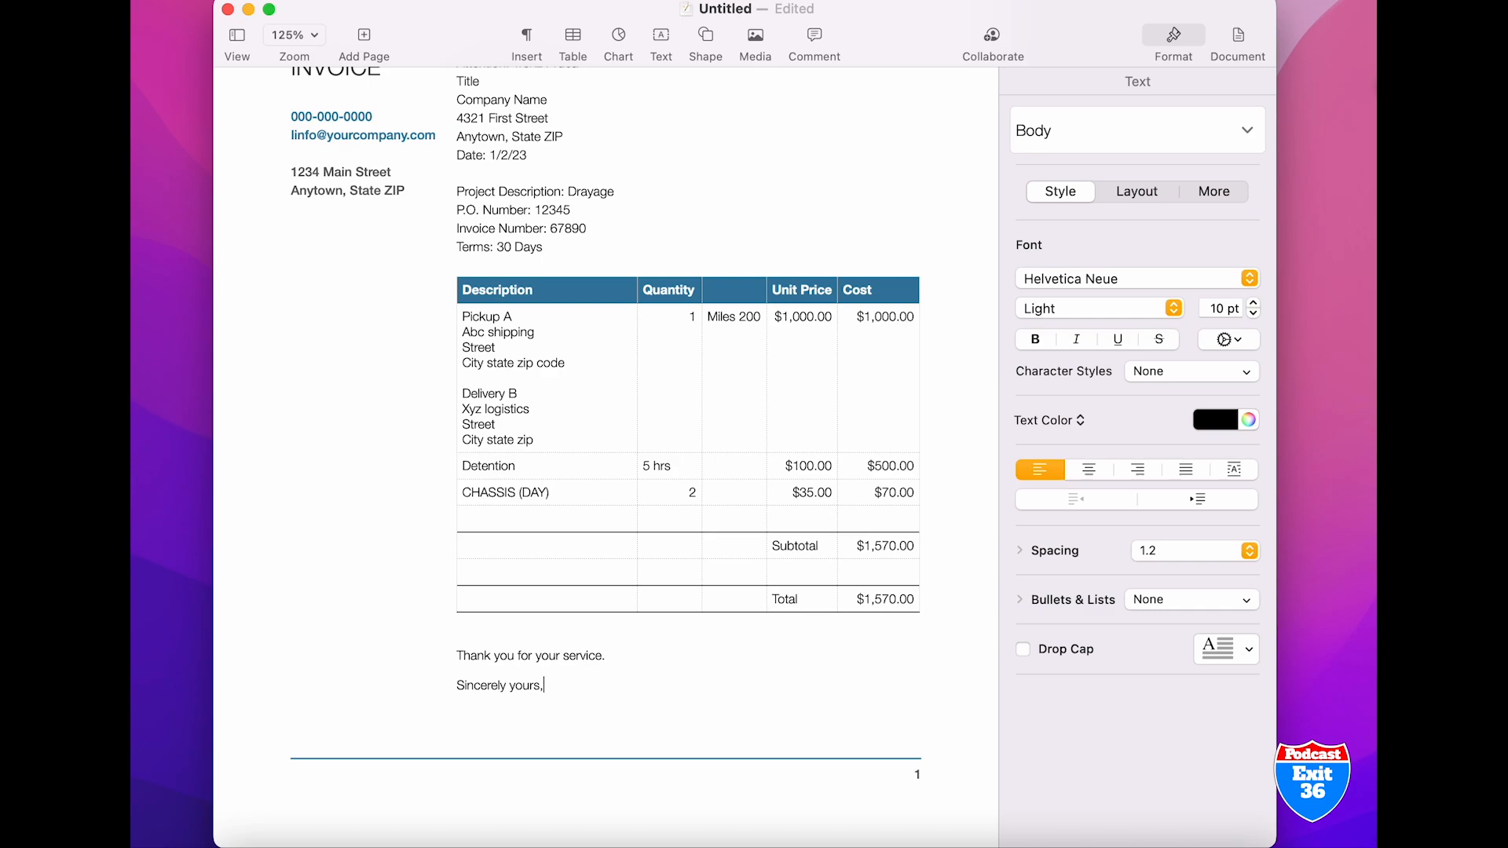
Look at the available options for sending a copy of the invoice, without sending one
{"action": "key", "text": "Up"}
{"action": "key", "text": "Up"}
{"action": "key", "text": "Up"}
{"action": "key", "text": "Up"}
{"action": "key", "text": "Up"}
{"action": "key", "text": "Up"}
{"action": "key", "text": "Up"}
{"action": "key", "text": "Up"}
{"action": "key", "text": "Up"}
{"action": "key", "text": "Up"}
{"action": "key", "text": "Up"}
{"action": "key", "text": "Up"}
{"action": "key", "text": "Up"}
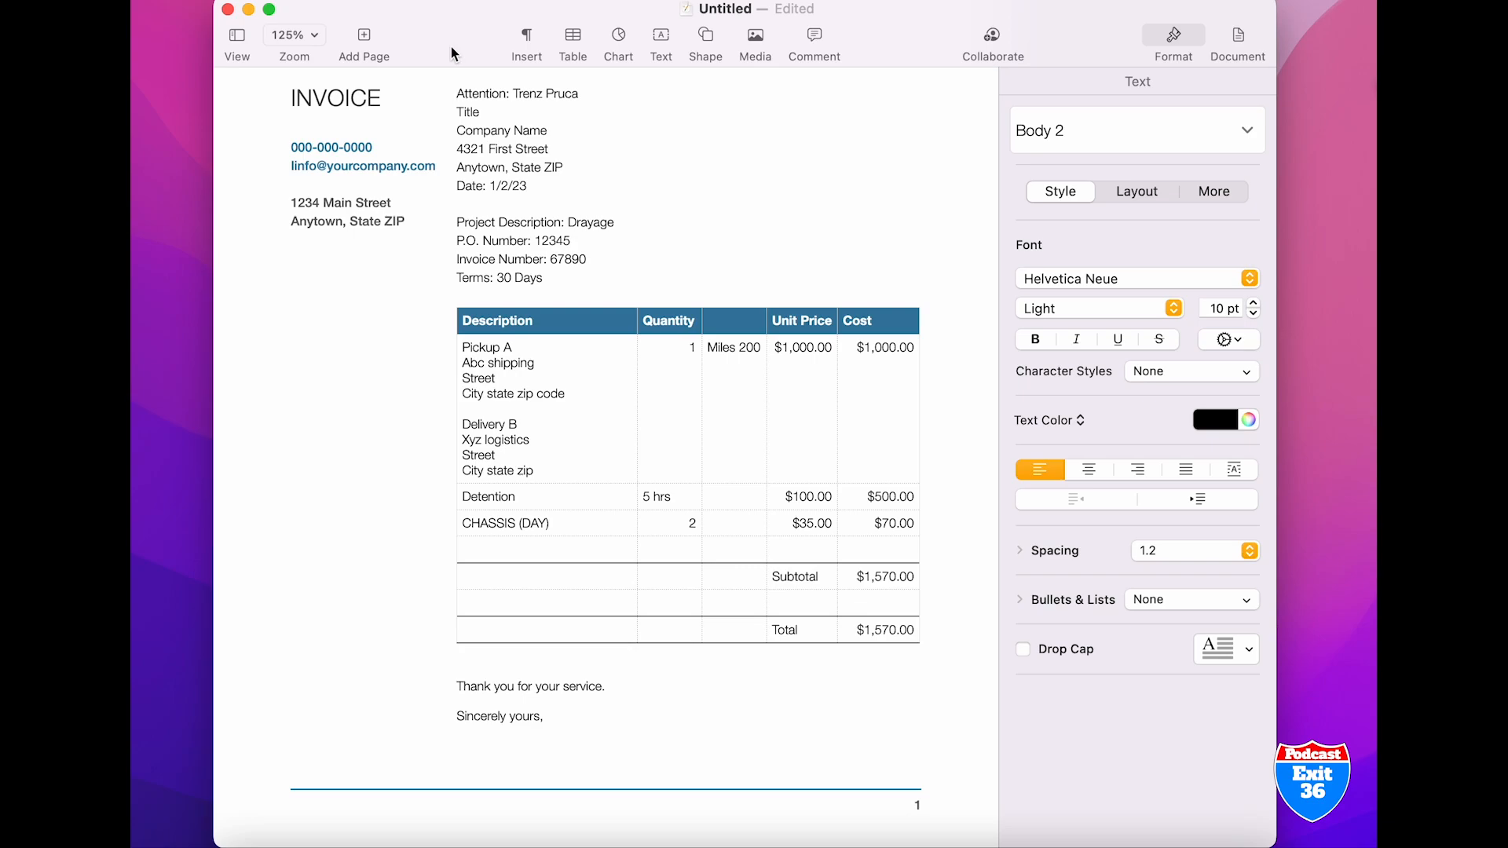
{"action": "left_click", "coordinate": [482, 0]}
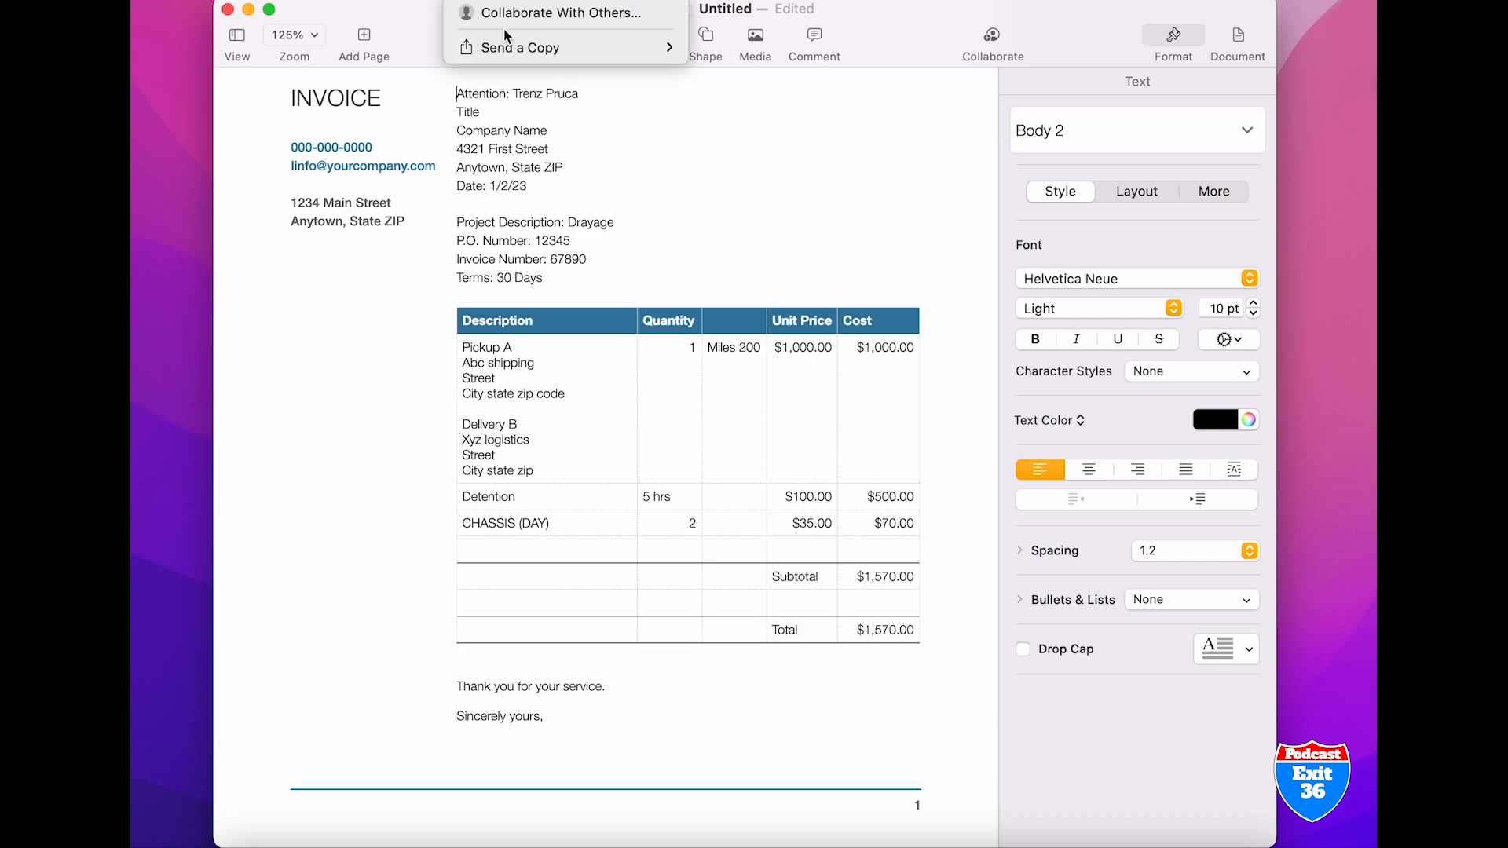
{"action": "mouse_move", "coordinate": [509, 53]}
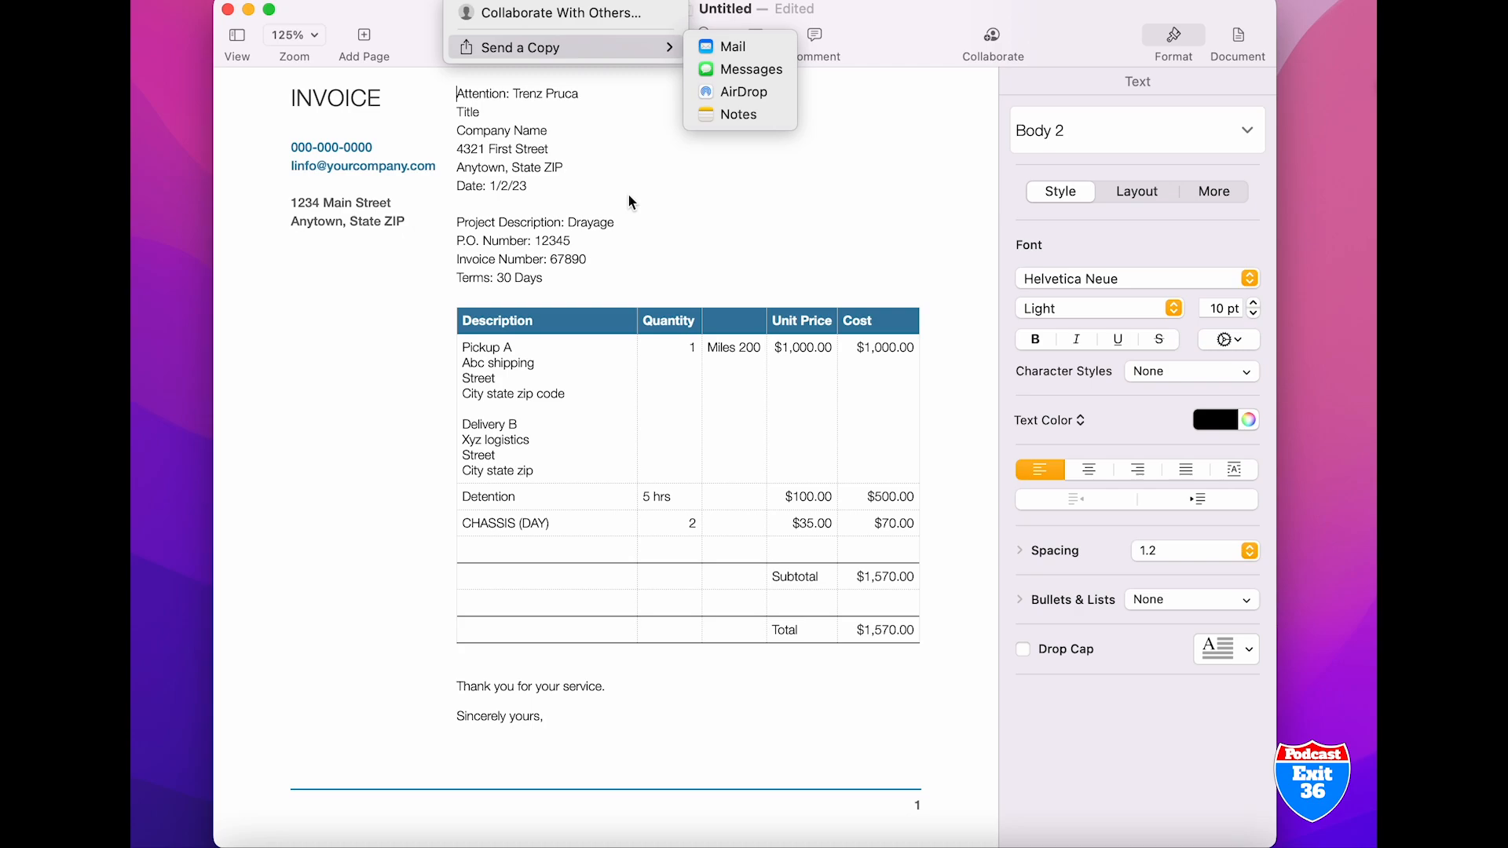
{"action": "left_click", "coordinate": [277, 291]}
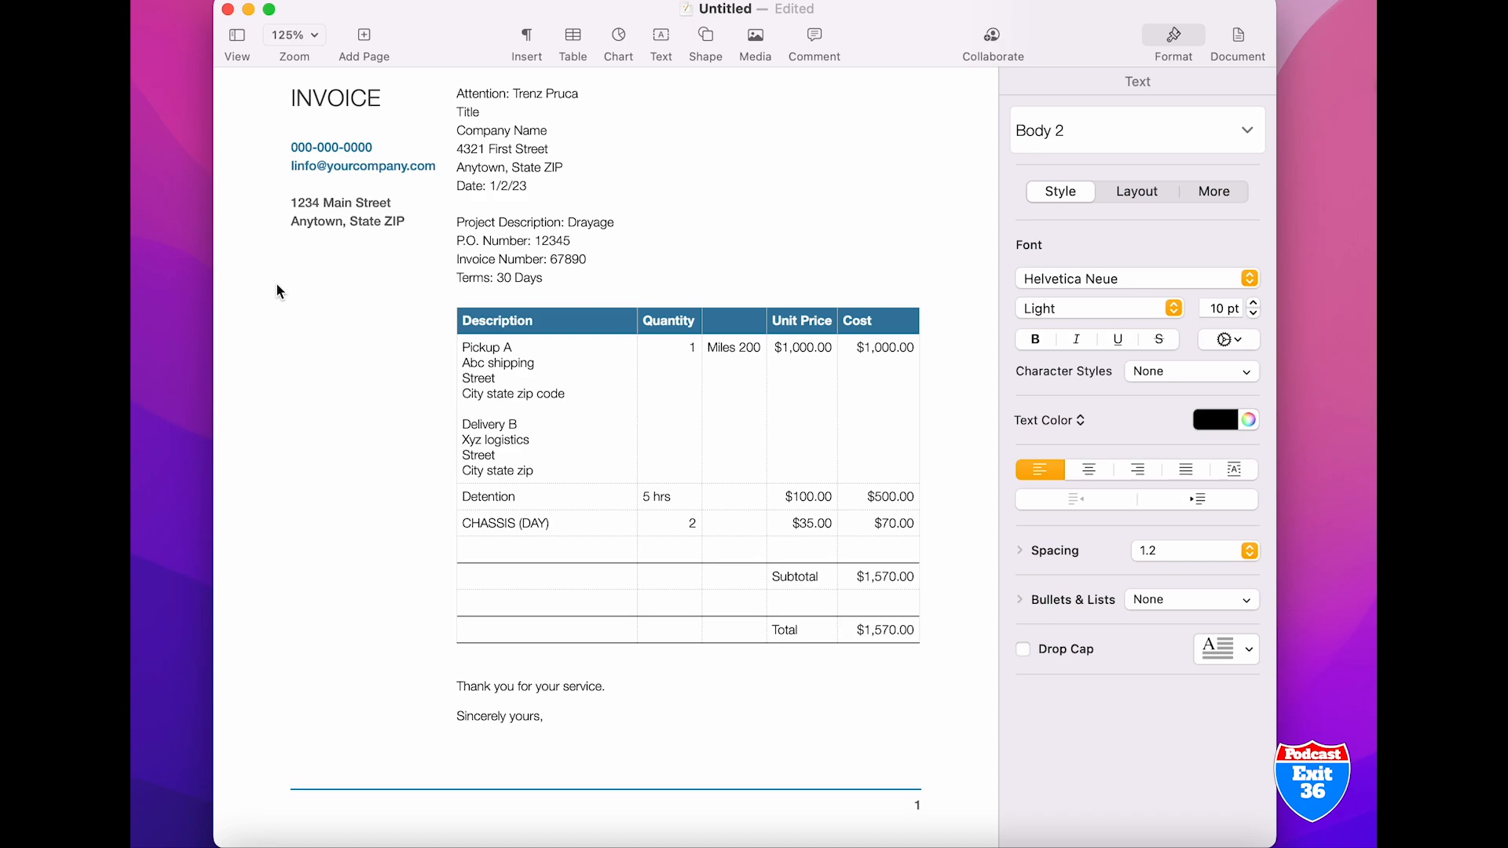